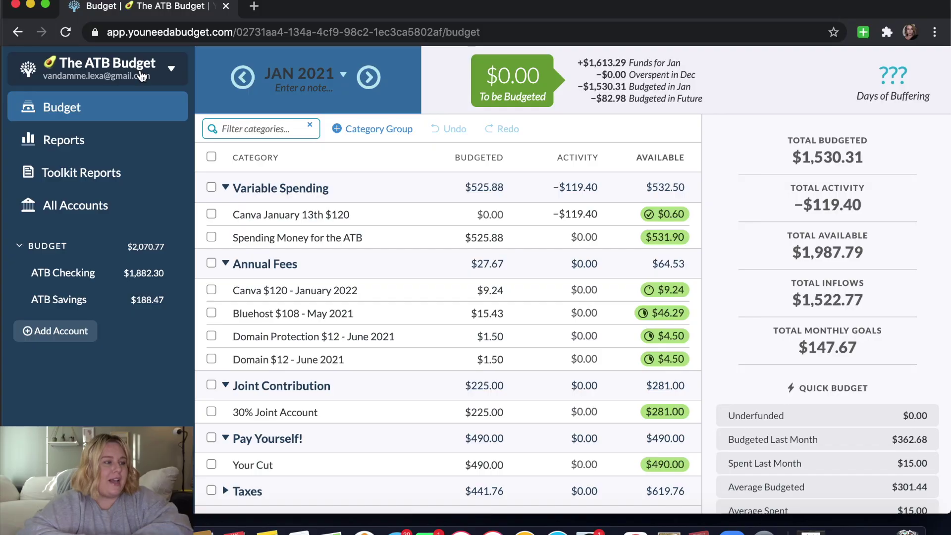
Step: Switch to the 2021 Joint Budget and mark Joint Checking's 01/15 inflow as cleared
{"action": "left_click", "coordinate": [141, 69]}
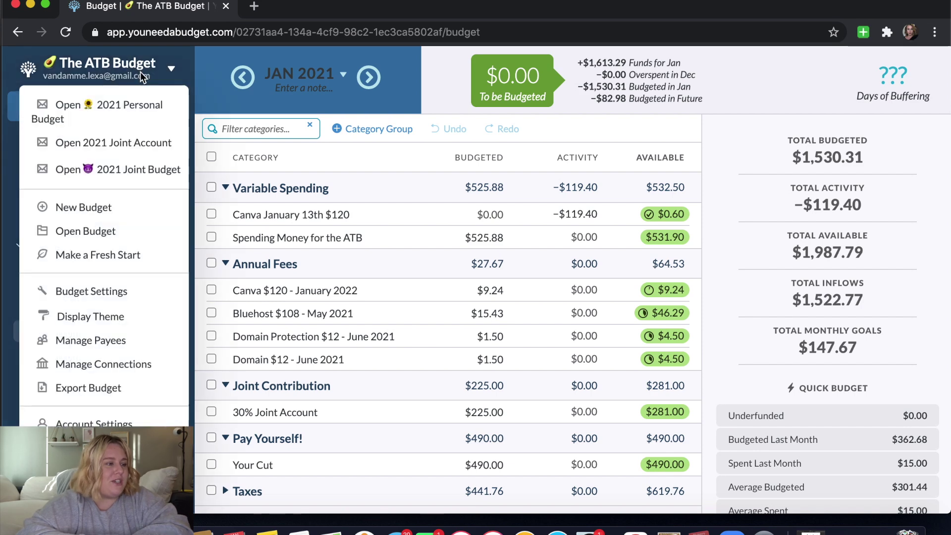
{"action": "left_click", "coordinate": [141, 175]}
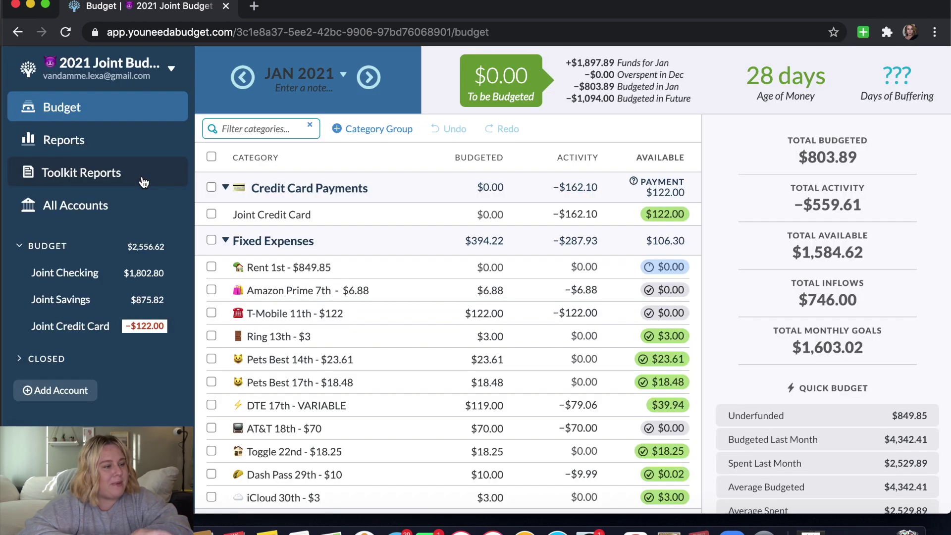
{"action": "left_click", "coordinate": [130, 273]}
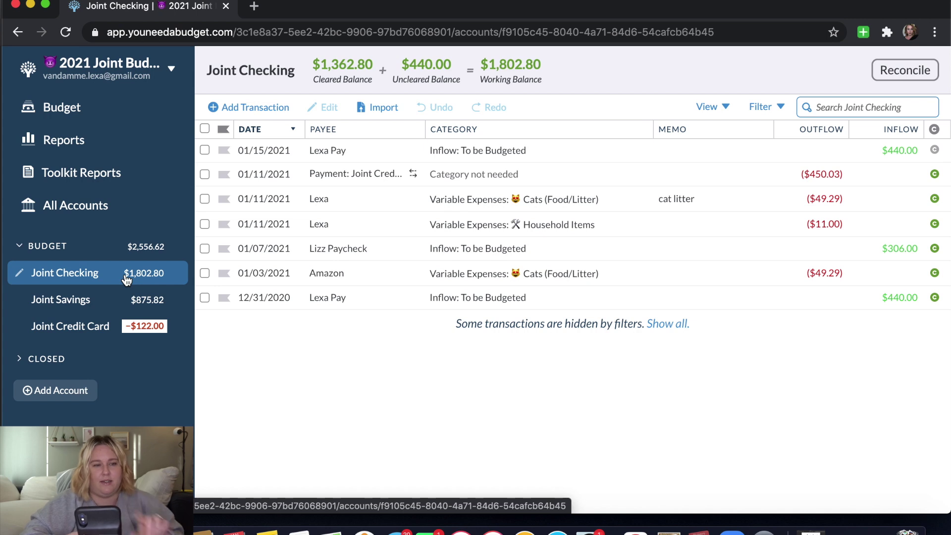
{"action": "left_click", "coordinate": [934, 150]}
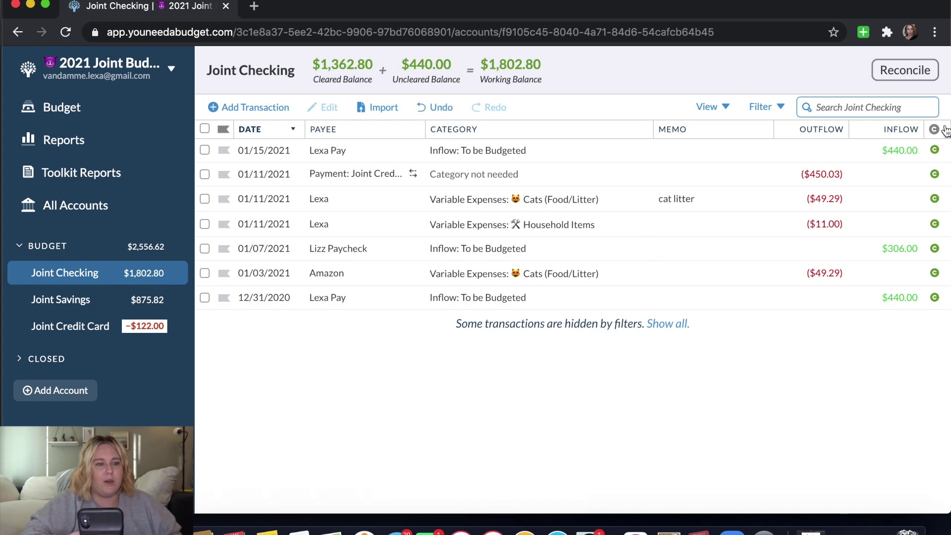
Step: Reconcile Joint Checking to an actual balance of $1,802.89 with a $0.09 adjustment
{"action": "left_click", "coordinate": [897, 73]}
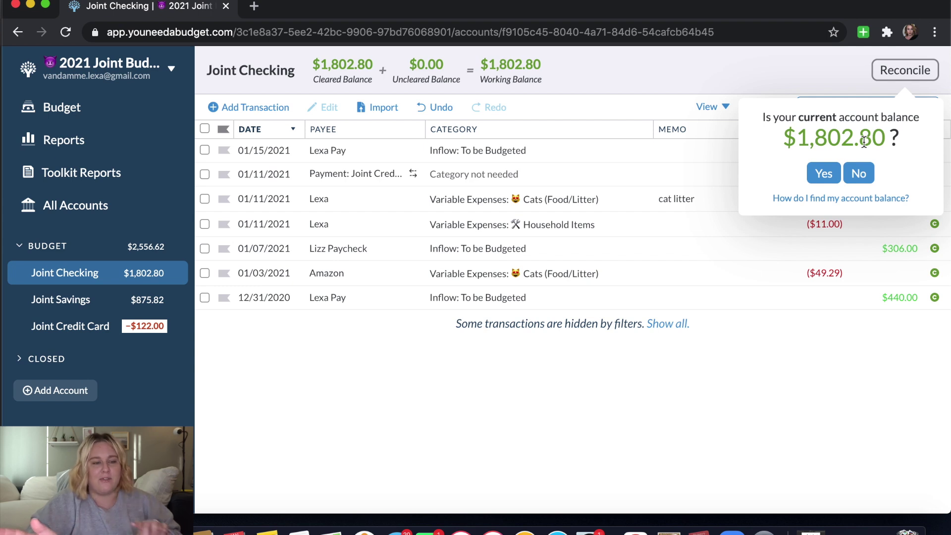
{"action": "left_click", "coordinate": [864, 173]}
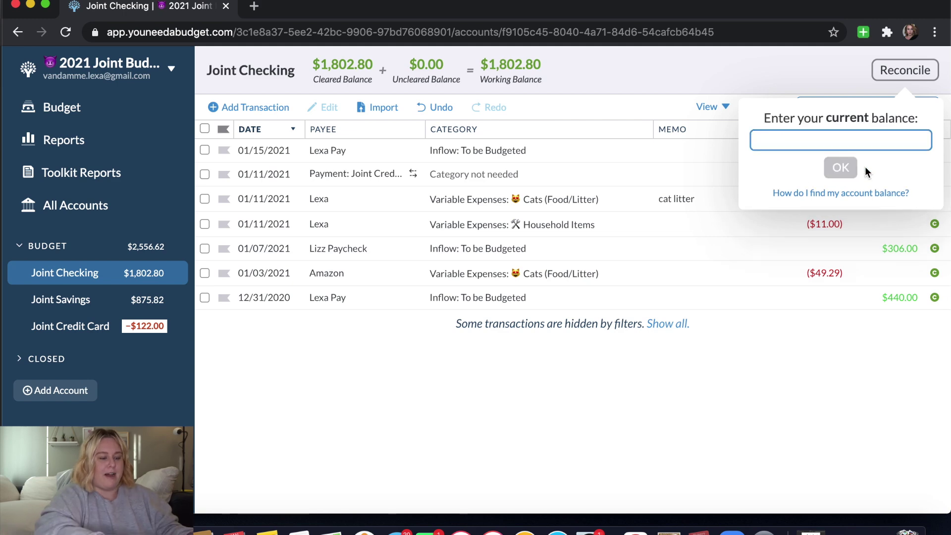
{"action": "type", "text": "1802"}
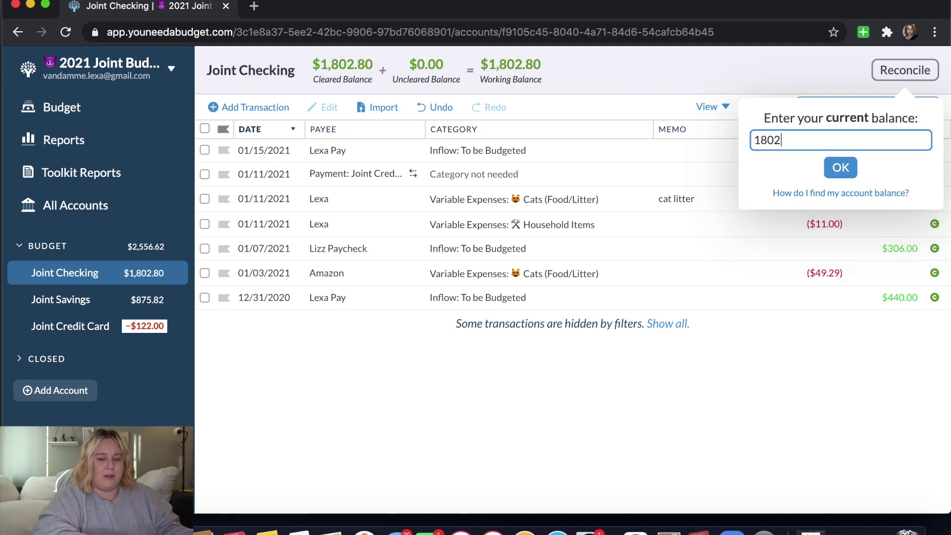
{"action": "type", "text": ".89"}
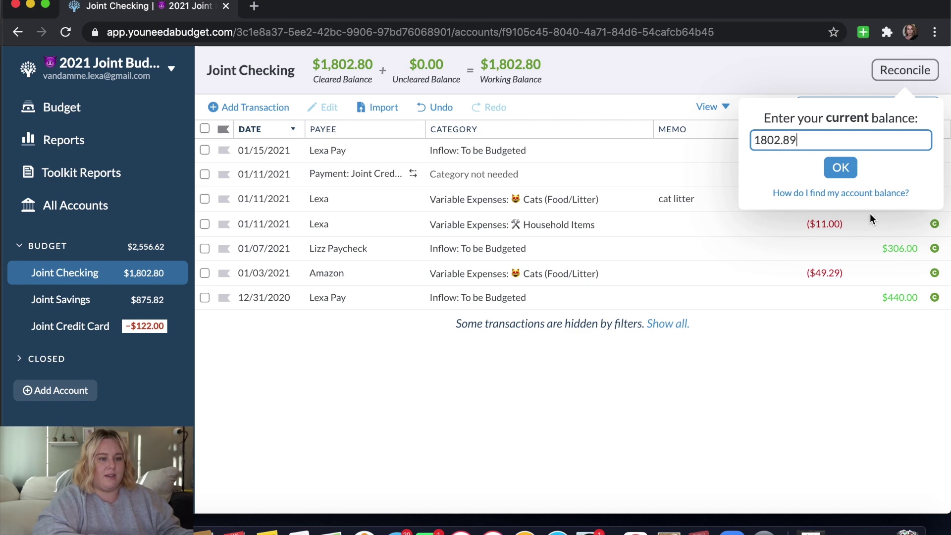
{"action": "key", "text": "Return"}
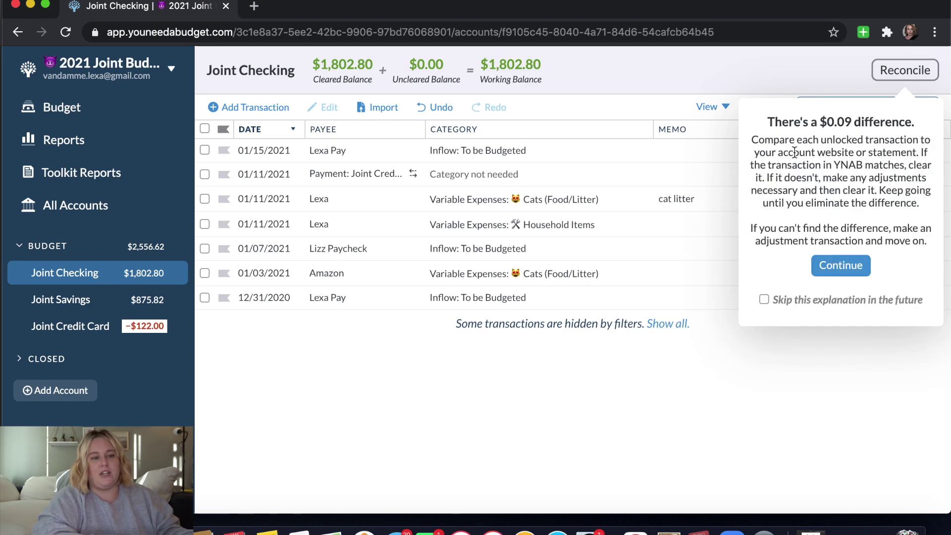
{"action": "left_click", "coordinate": [819, 275]}
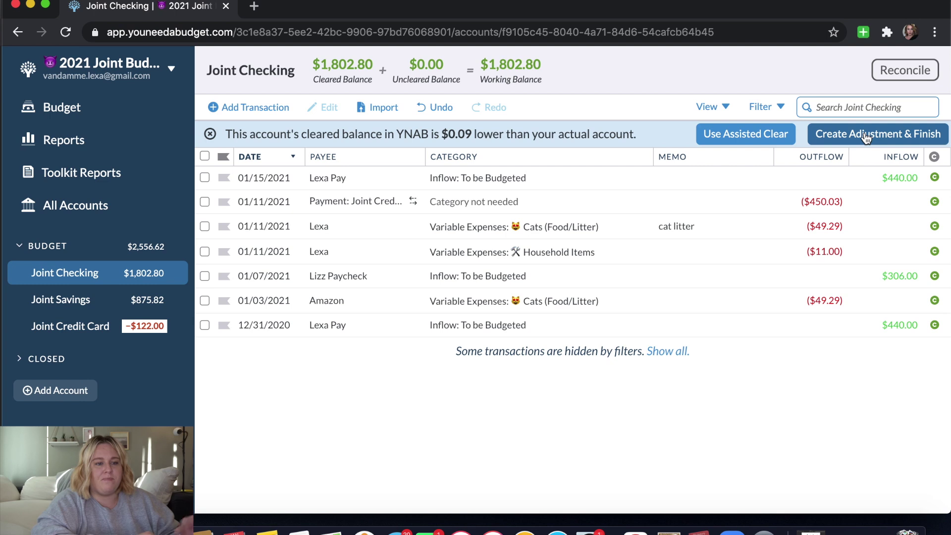
{"action": "left_click", "coordinate": [866, 135]}
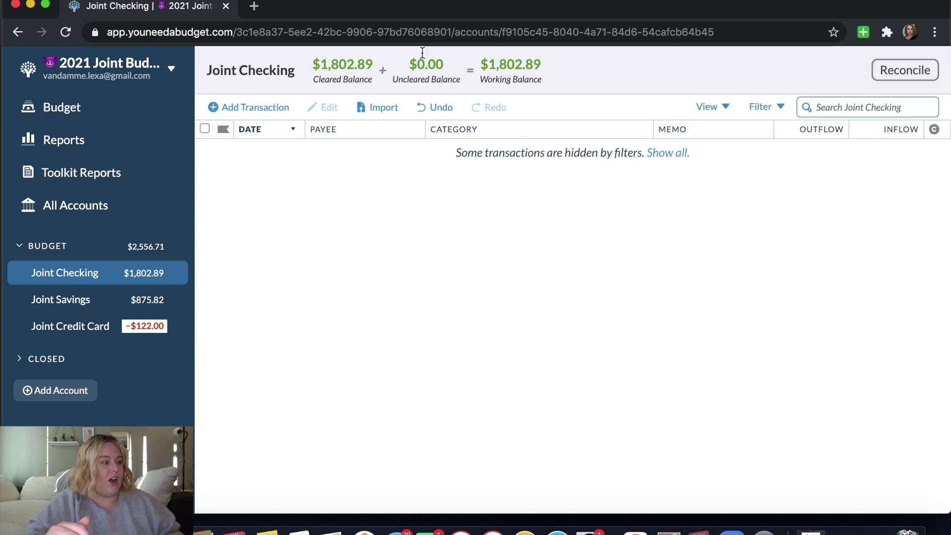
{"action": "left_click", "coordinate": [81, 311]}
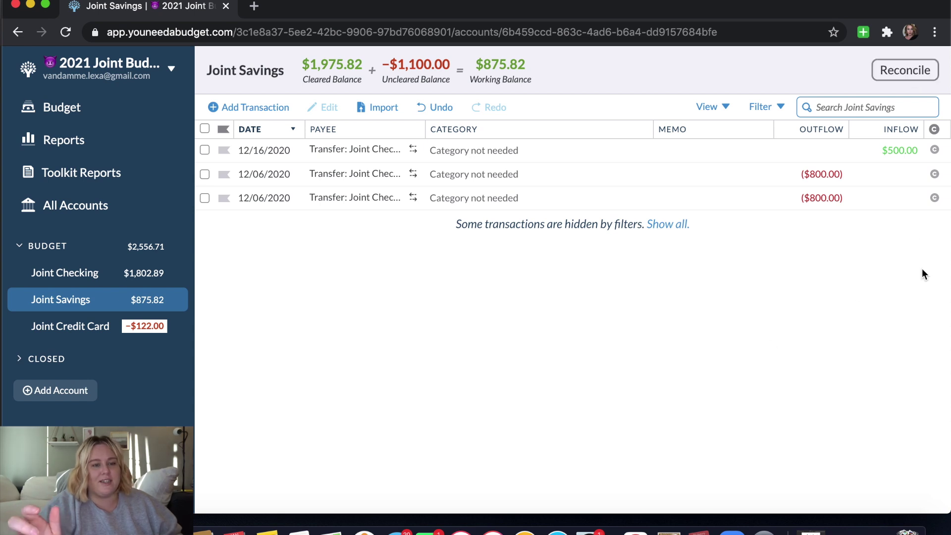
Step: Mark the Joint Savings transfers, including the $500.00 one, as cleared
{"action": "left_click", "coordinate": [935, 197]}
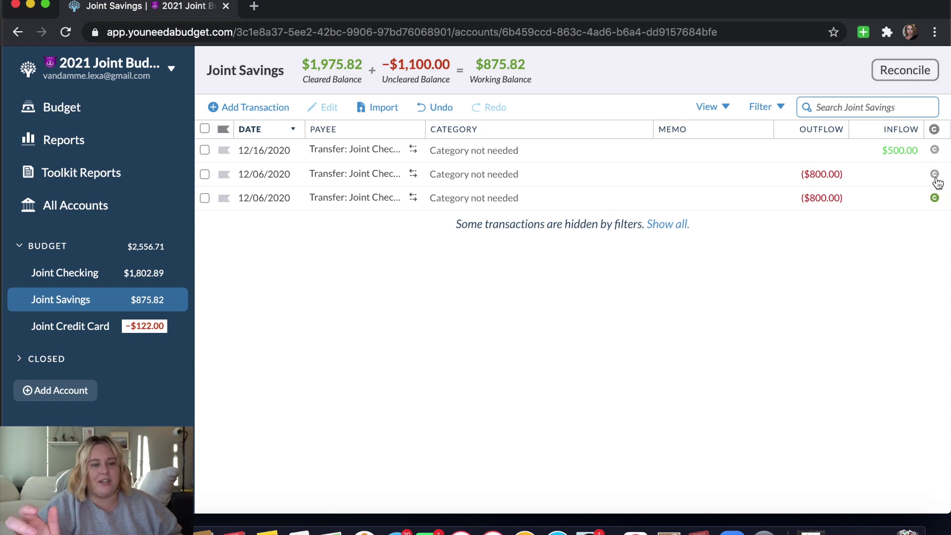
{"action": "left_click", "coordinate": [935, 150]}
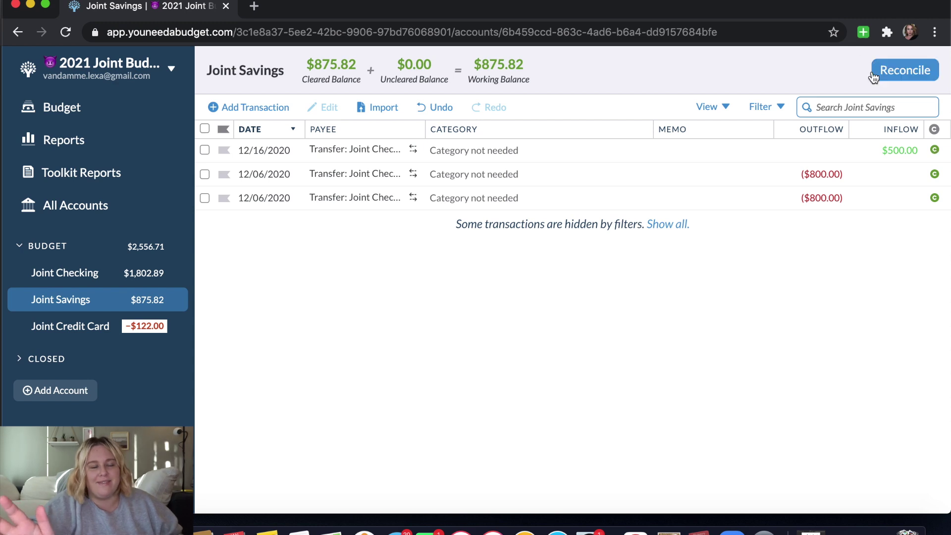
{"action": "left_click", "coordinate": [897, 72]}
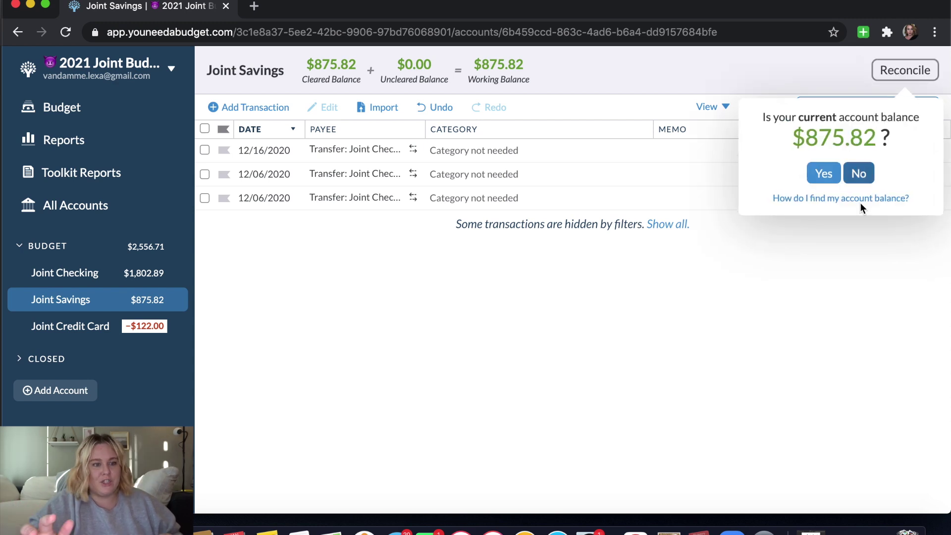
{"action": "left_click", "coordinate": [852, 255]}
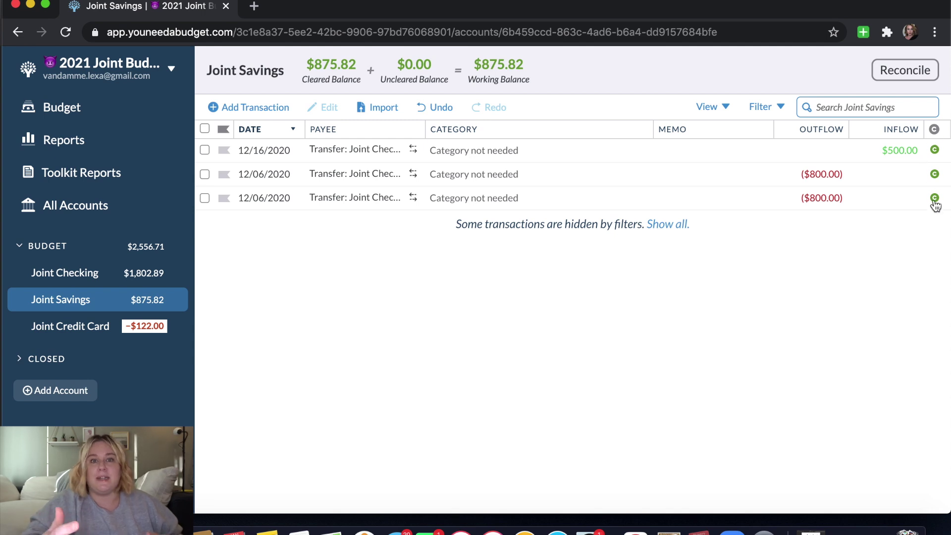
Step: Reconcile Joint Savings to an actual balance of $876.10, adding a $0.28 adjustment
{"action": "mouse_move", "coordinate": [935, 205]}
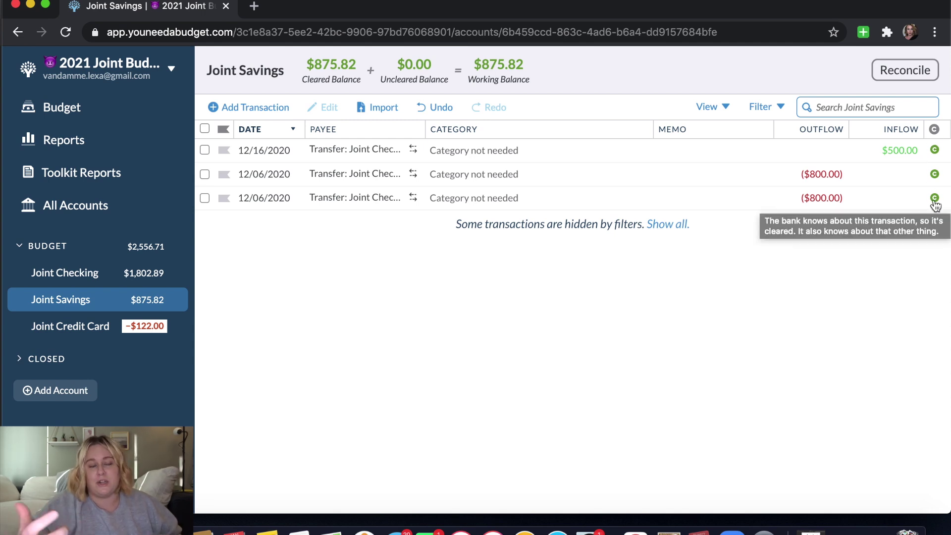
{"action": "left_click", "coordinate": [900, 91]}
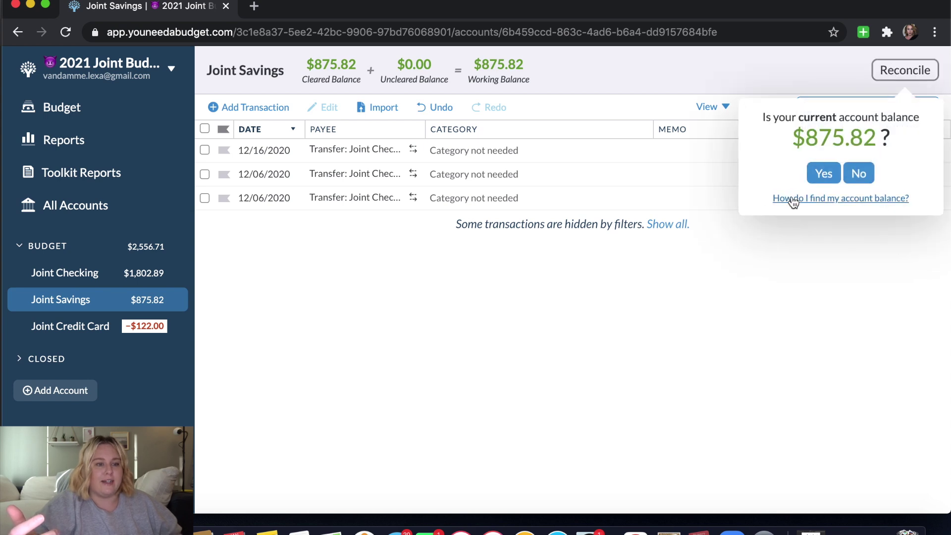
{"action": "left_click", "coordinate": [863, 174]}
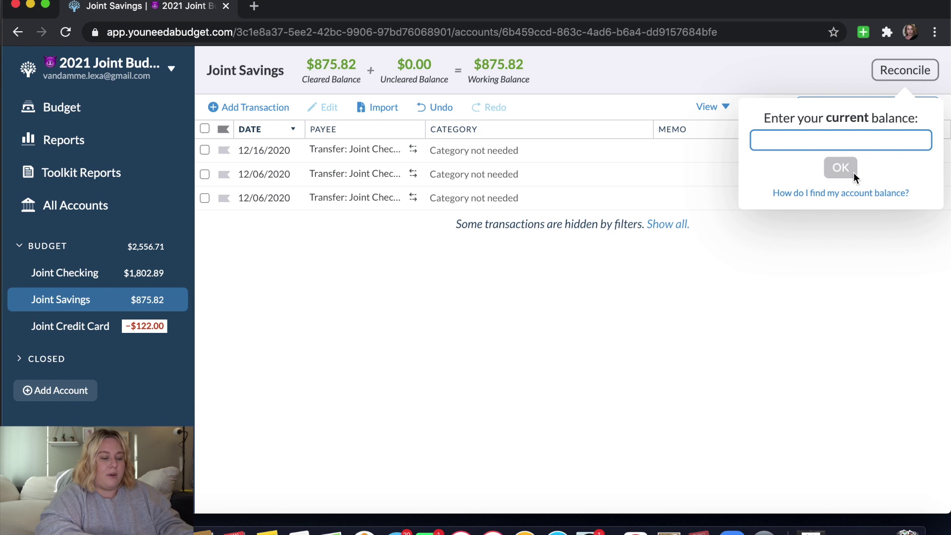
{"action": "type", "text": "8"}
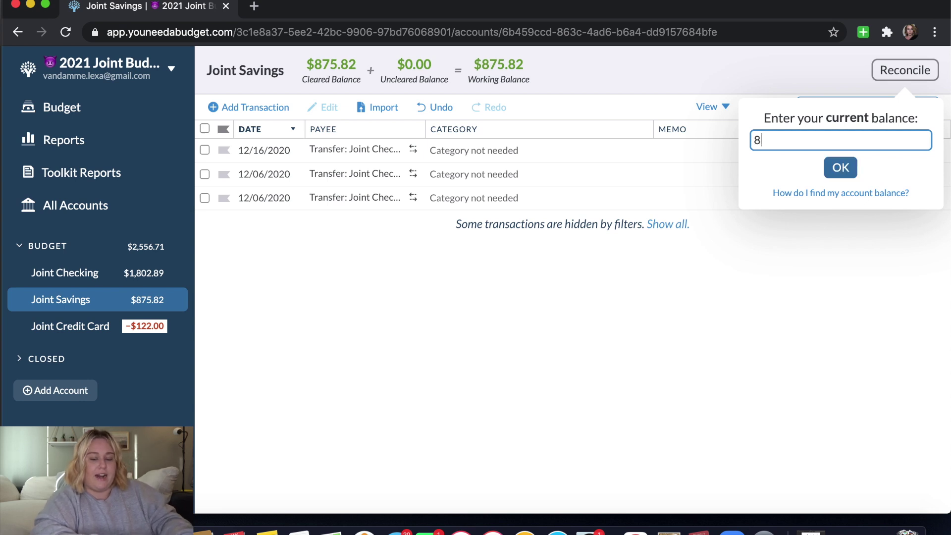
{"action": "type", "text": "76.10"}
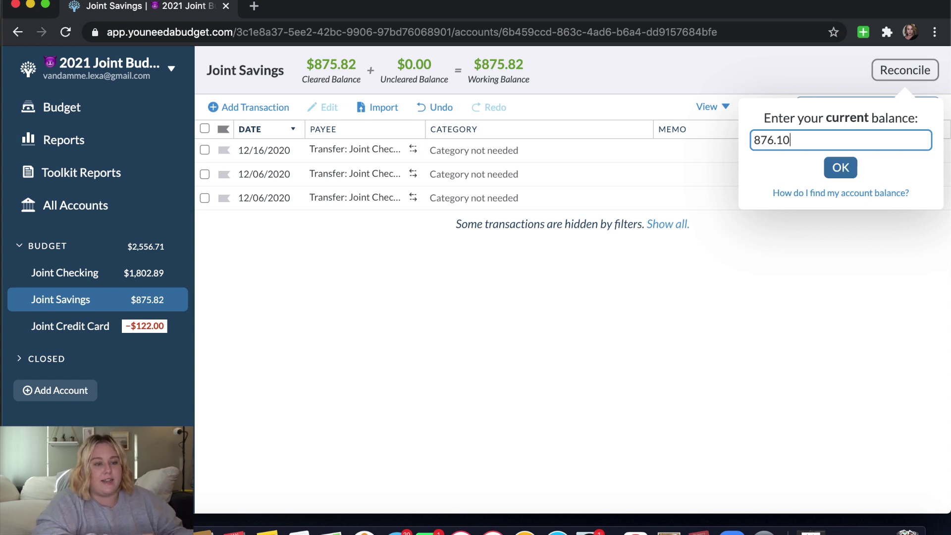
{"action": "left_click", "coordinate": [843, 168]}
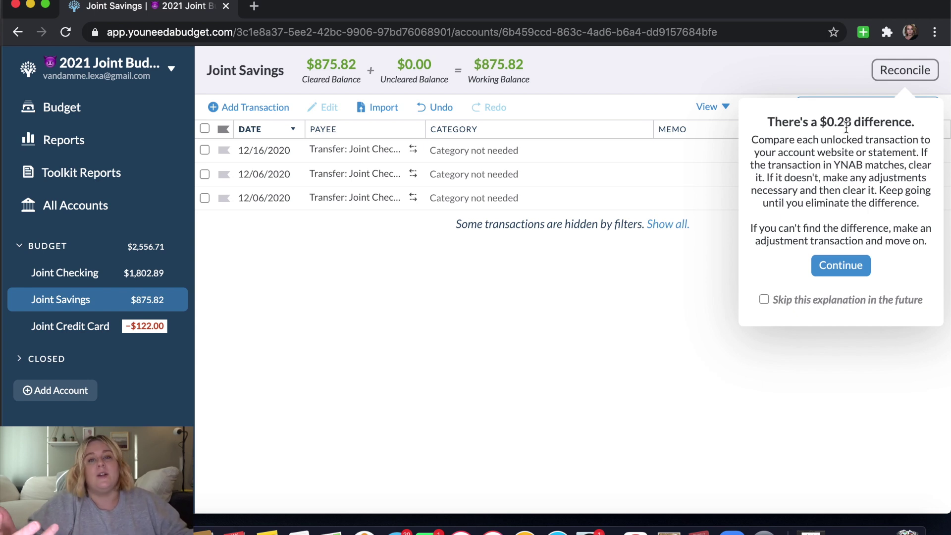
{"action": "left_click", "coordinate": [841, 266]}
{"action": "left_click", "coordinate": [886, 134]}
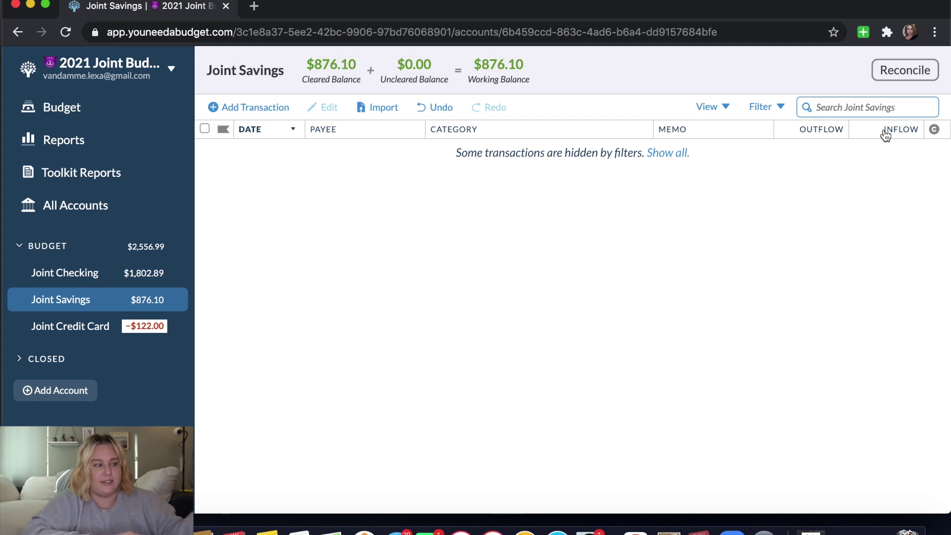
Step: Clear the 01/11 payment in Joint Credit Card, making the cleared balance −$122.00
{"action": "left_click", "coordinate": [96, 329]}
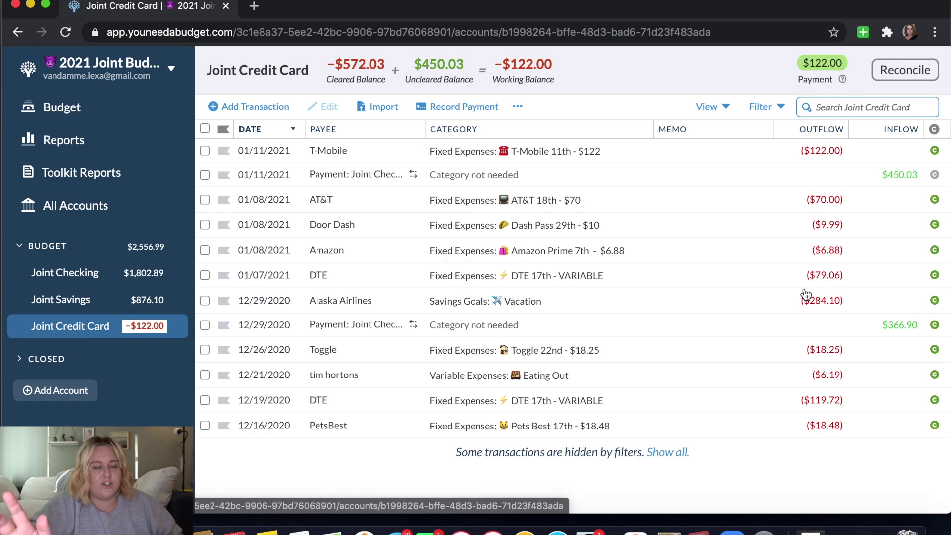
{"action": "left_click", "coordinate": [935, 176]}
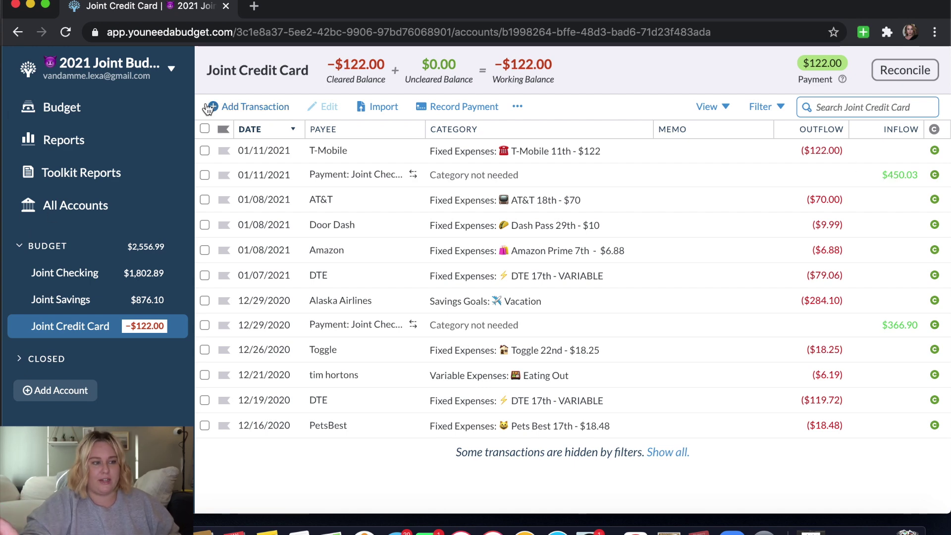
Step: Add a $3.00 Ring charge to the Joint Credit Card
{"action": "left_click", "coordinate": [210, 110]}
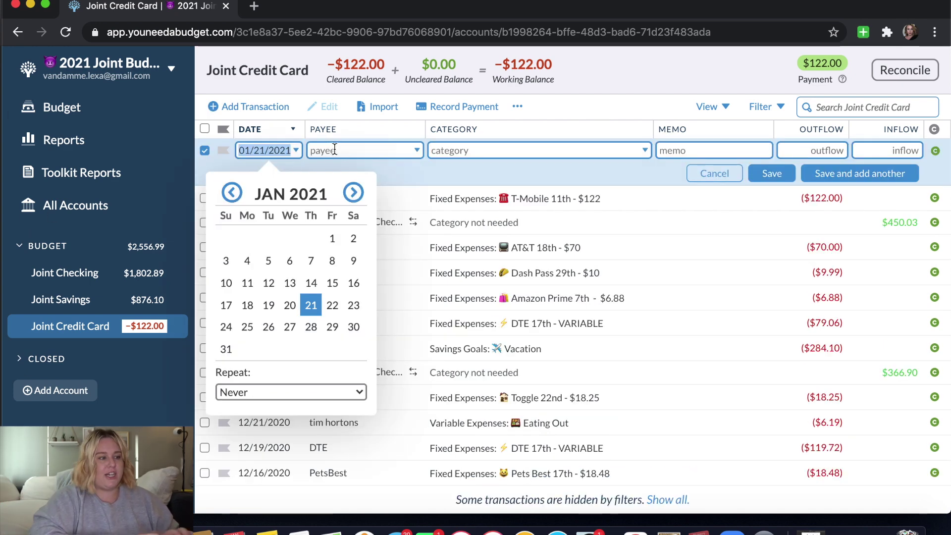
{"action": "left_click", "coordinate": [335, 150]}
{"action": "type", "text": "Ring"}
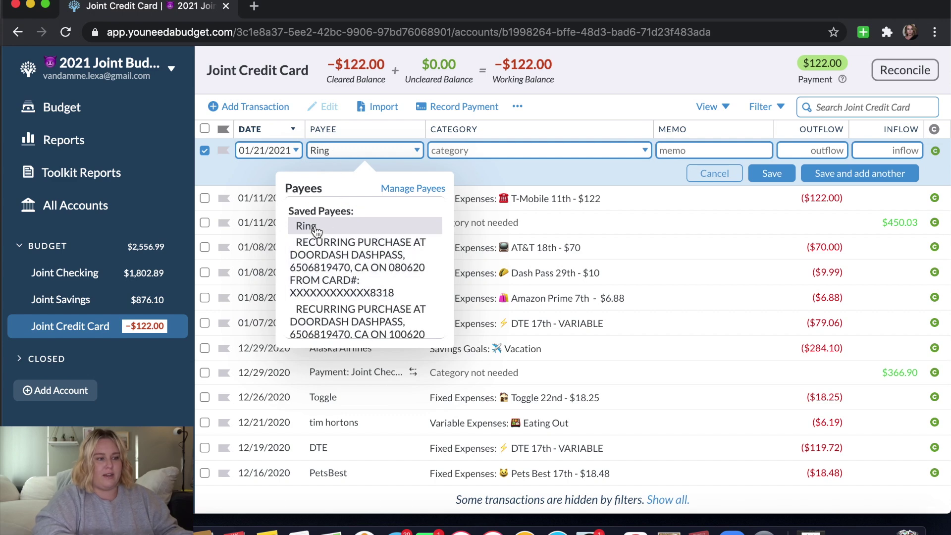
{"action": "left_click", "coordinate": [312, 226]}
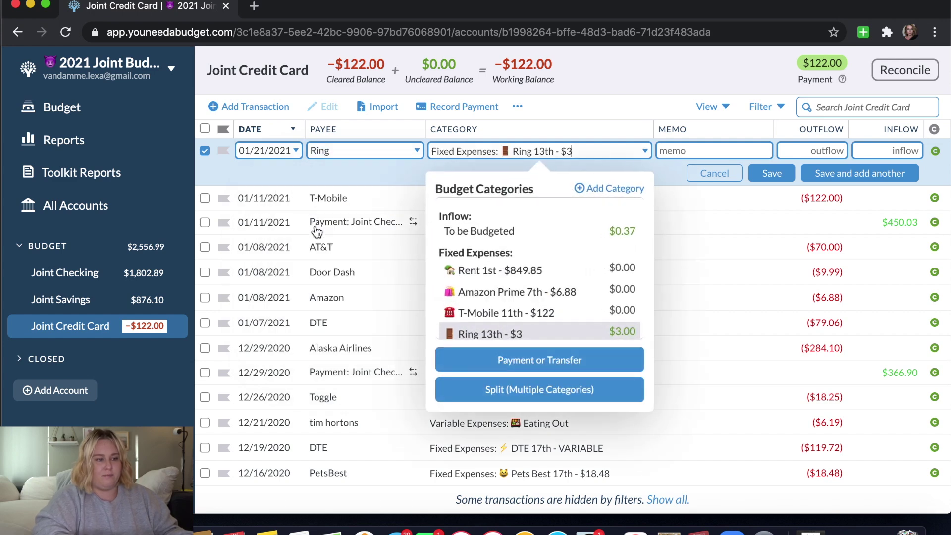
{"action": "left_click", "coordinate": [841, 146]}
{"action": "type", "text": "3"}
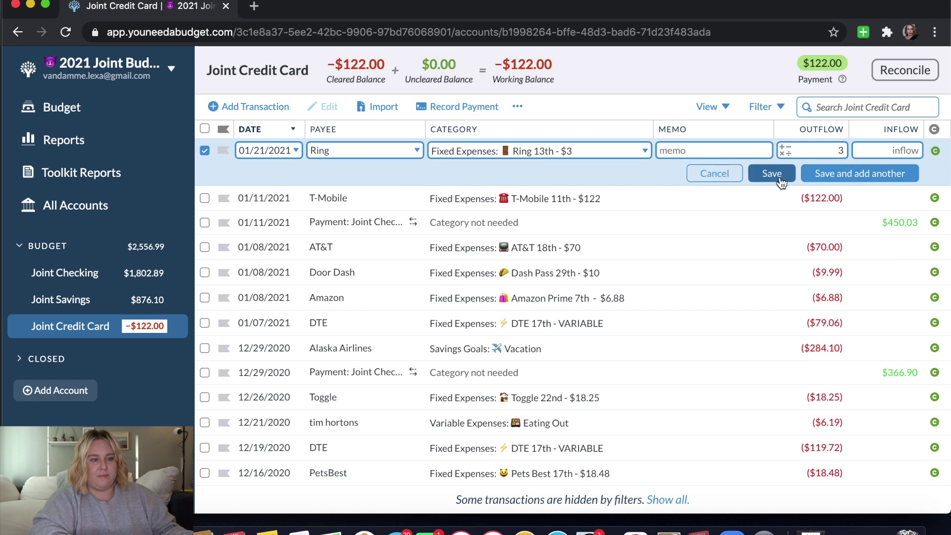
{"action": "left_click", "coordinate": [772, 174]}
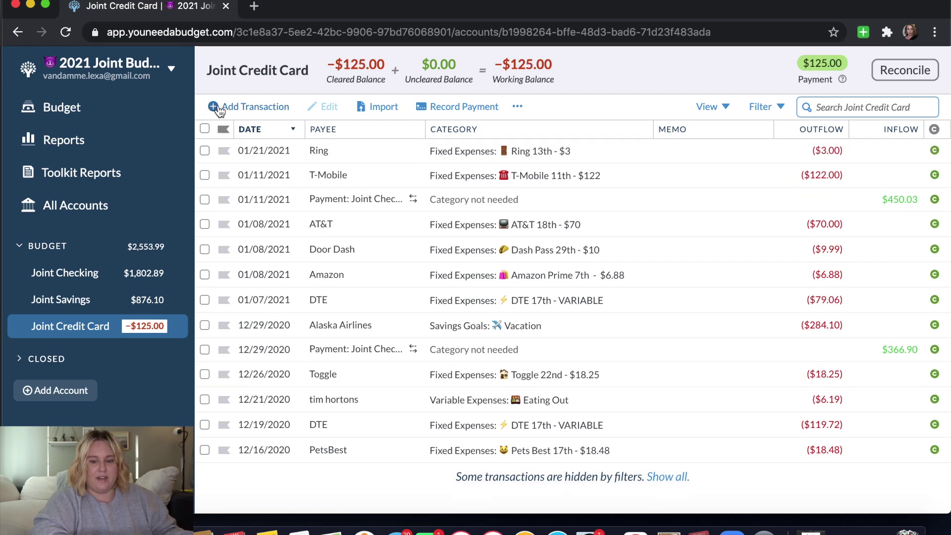
Step: Add an $18.48 PetsBest charge under the Pets Best 17th category
{"action": "left_click", "coordinate": [220, 110]}
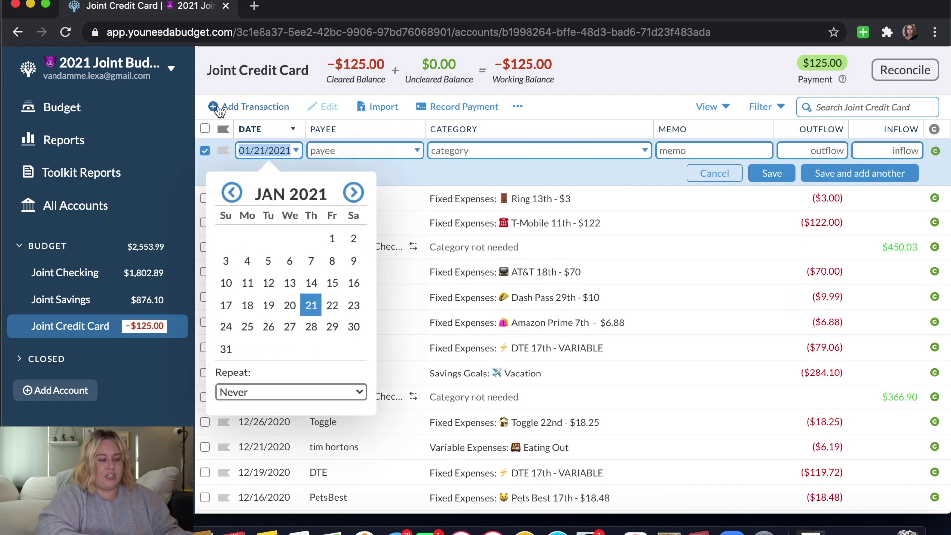
{"action": "type", "text": "{e"}
{"action": "key", "text": "super+z"}
{"action": "key", "text": "super+z"}
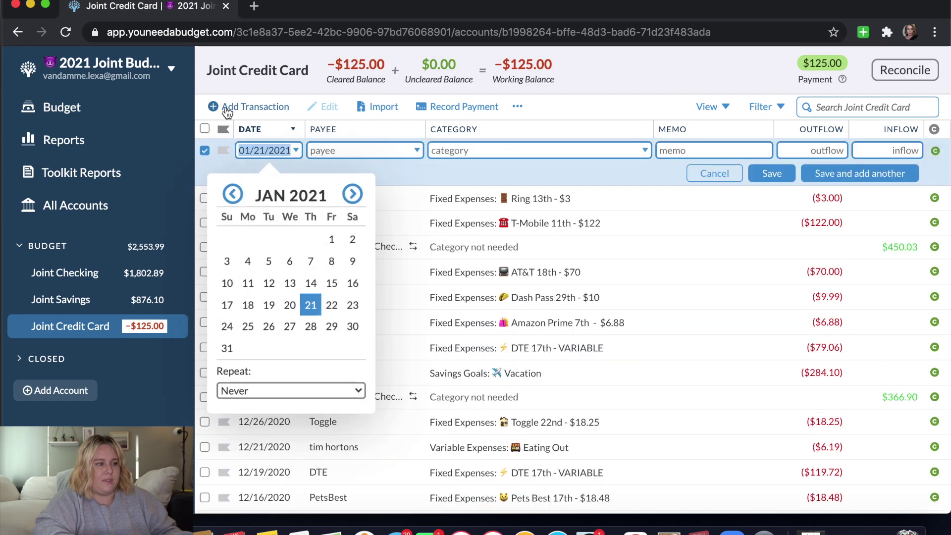
{"action": "key", "text": "Tab"}
{"action": "type", "text": "Pets"}
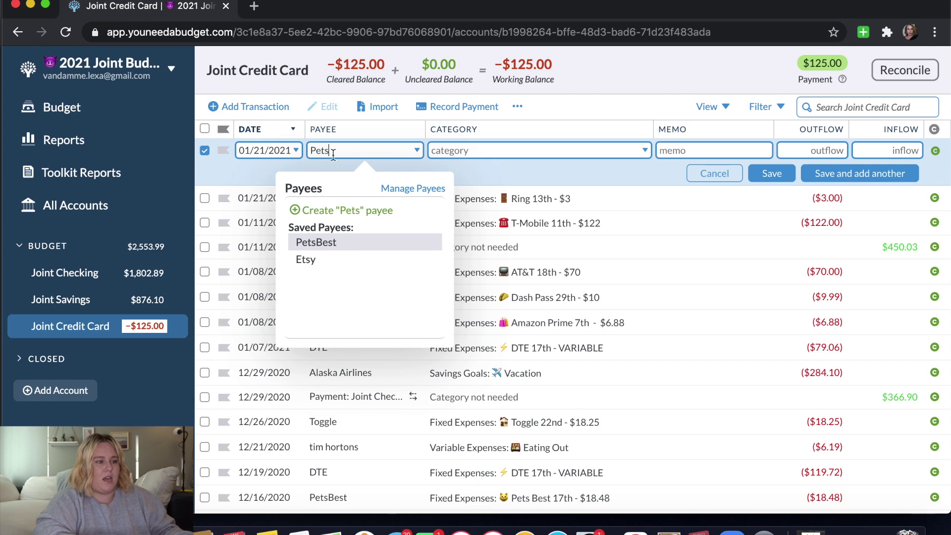
{"action": "key", "text": "Tab"}
{"action": "scroll", "coordinate": [555, 292], "scroll_direction": "down", "scroll_amount": 3}
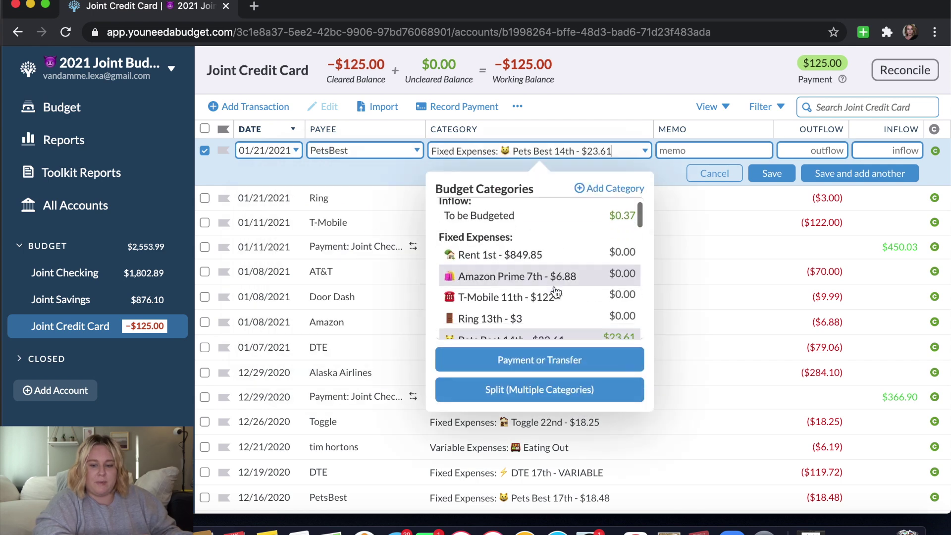
{"action": "left_click", "coordinate": [558, 275]}
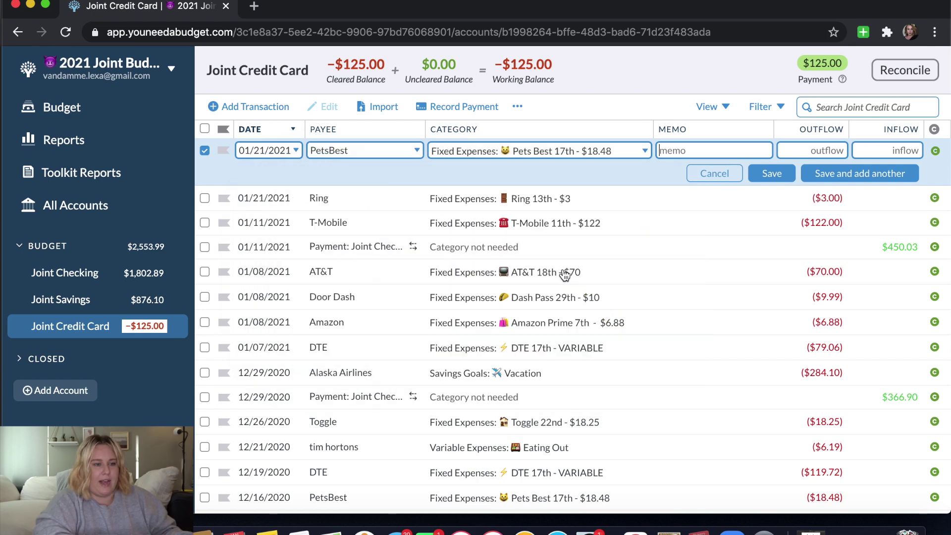
{"action": "left_click", "coordinate": [837, 154]}
{"action": "type", "text": "18.48"}
{"action": "left_click", "coordinate": [780, 174]}
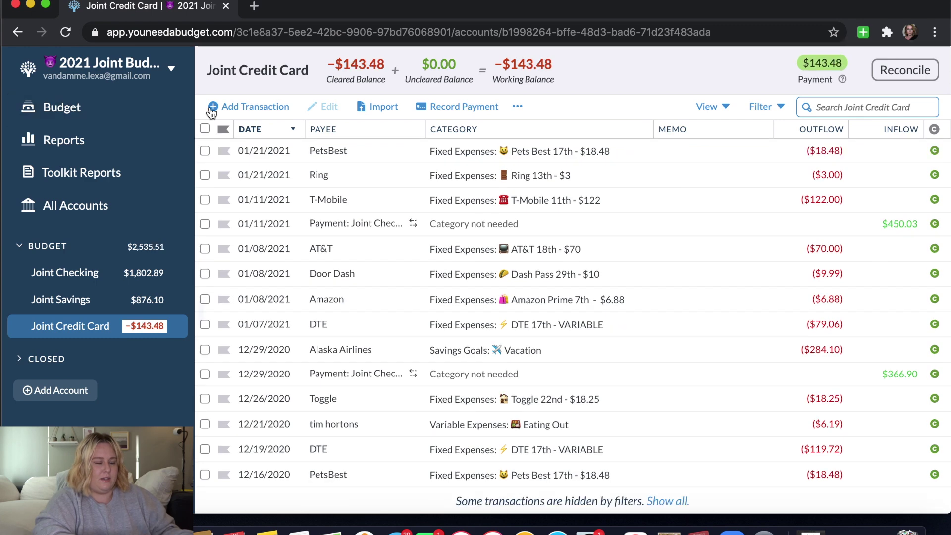
Step: Add a $23.61 PetsBest charge under the Pets Best 14th category
{"action": "left_click", "coordinate": [213, 106]}
{"action": "left_click", "coordinate": [329, 151]}
{"action": "type", "text": "Pets"}
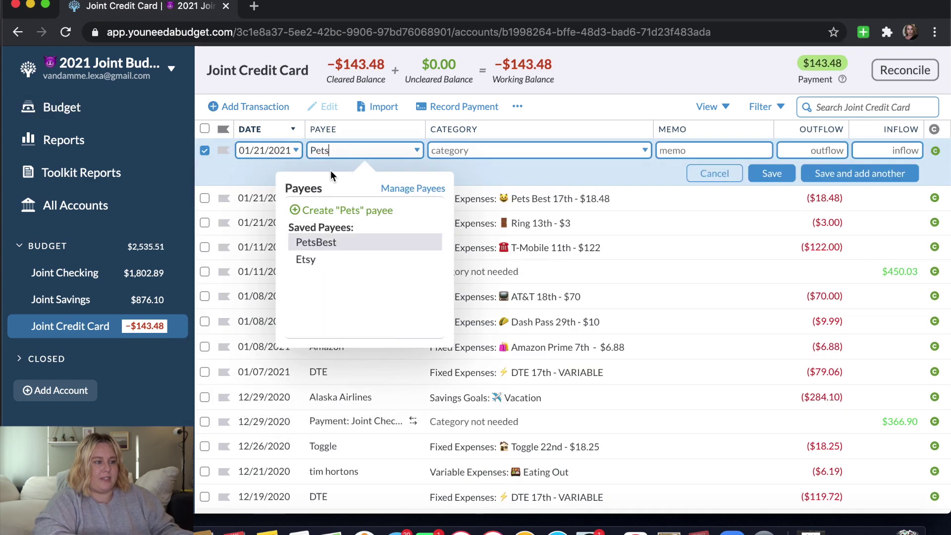
{"action": "left_click", "coordinate": [334, 244]}
{"action": "scroll", "coordinate": [576, 283], "scroll_direction": "up", "scroll_amount": 3}
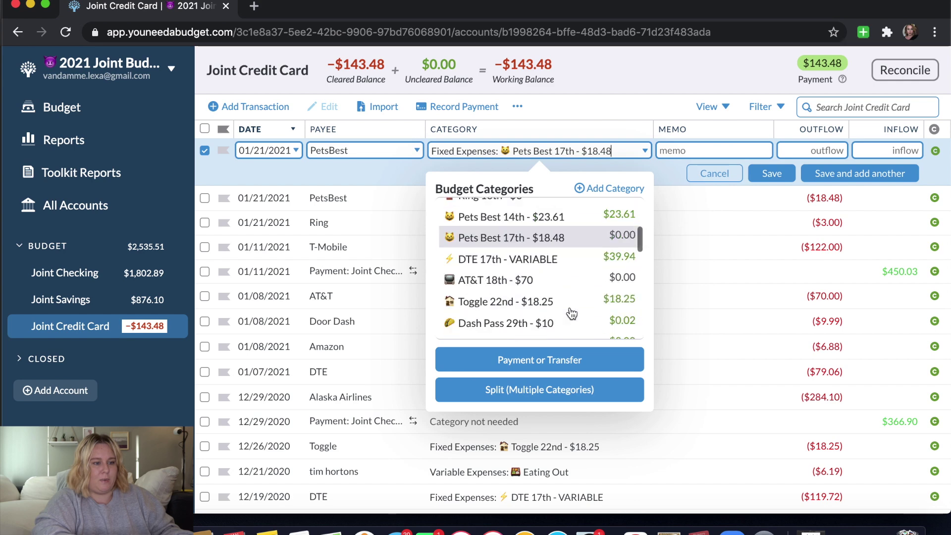
{"action": "left_click", "coordinate": [588, 218]}
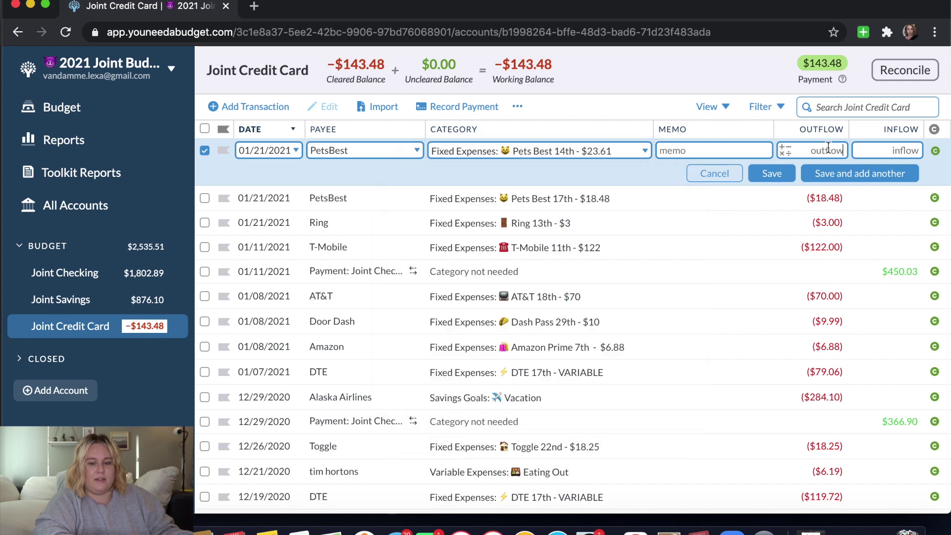
{"action": "type", "text": "23.61"}
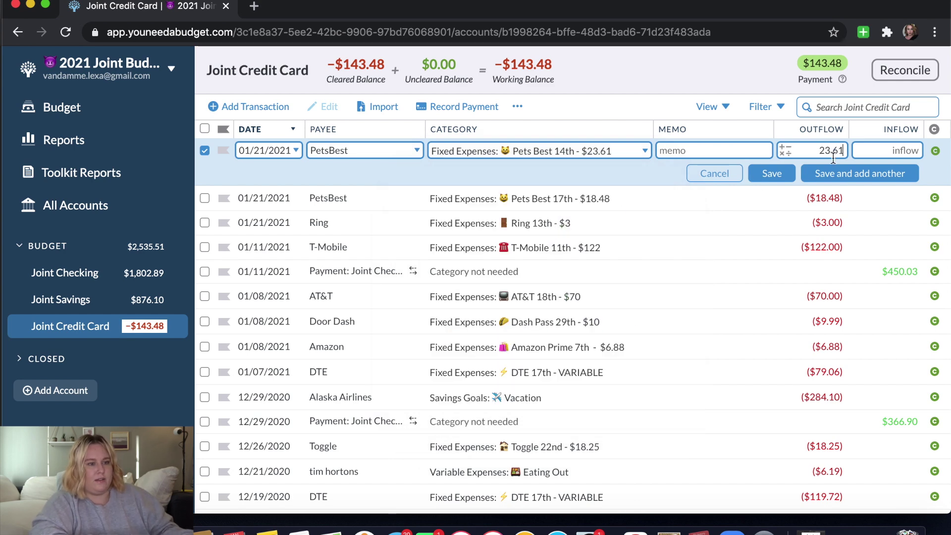
{"action": "left_click", "coordinate": [772, 173]}
Step: Add a $39.92 CVS charge under Household Items
{"action": "left_click", "coordinate": [248, 107]}
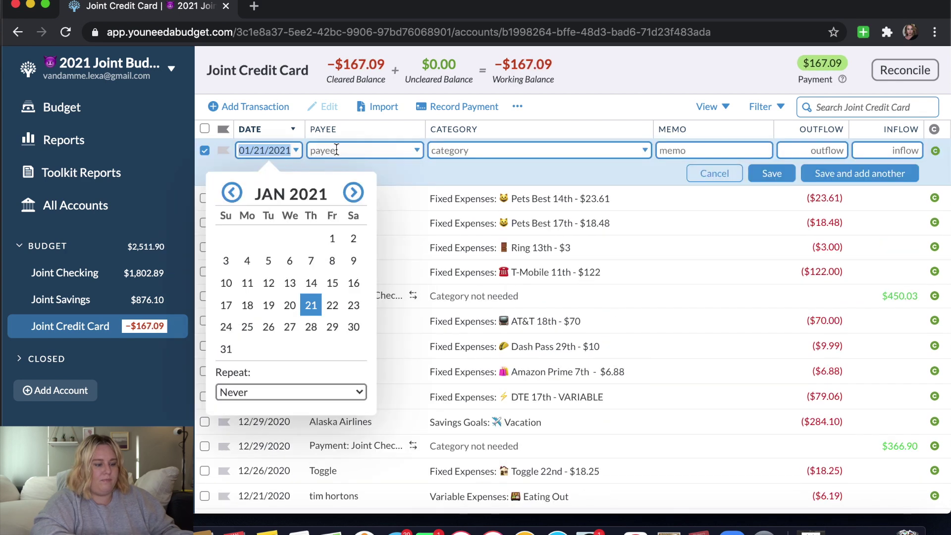
{"action": "left_click", "coordinate": [336, 150]}
{"action": "type", "text": "CVS"}
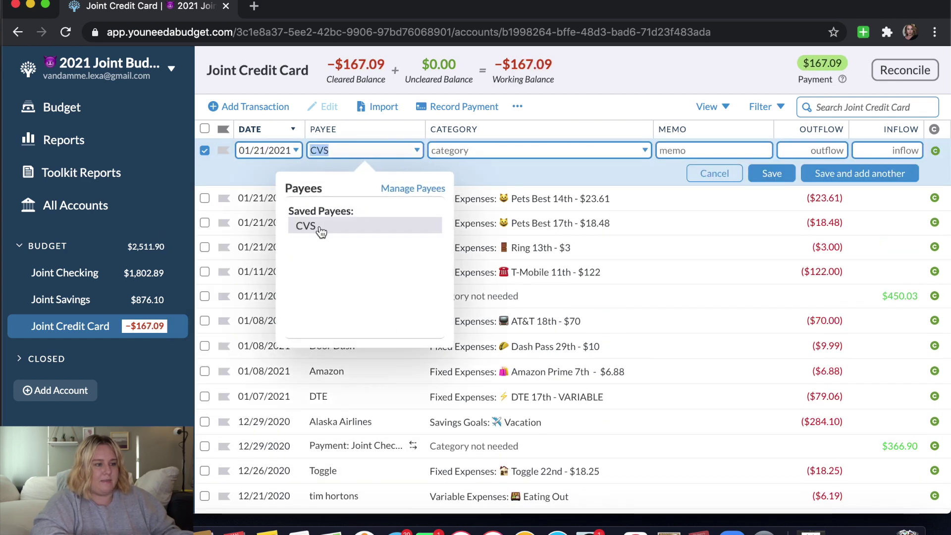
{"action": "left_click", "coordinate": [321, 231]}
{"action": "scroll", "coordinate": [557, 297], "scroll_direction": "down", "scroll_amount": 5}
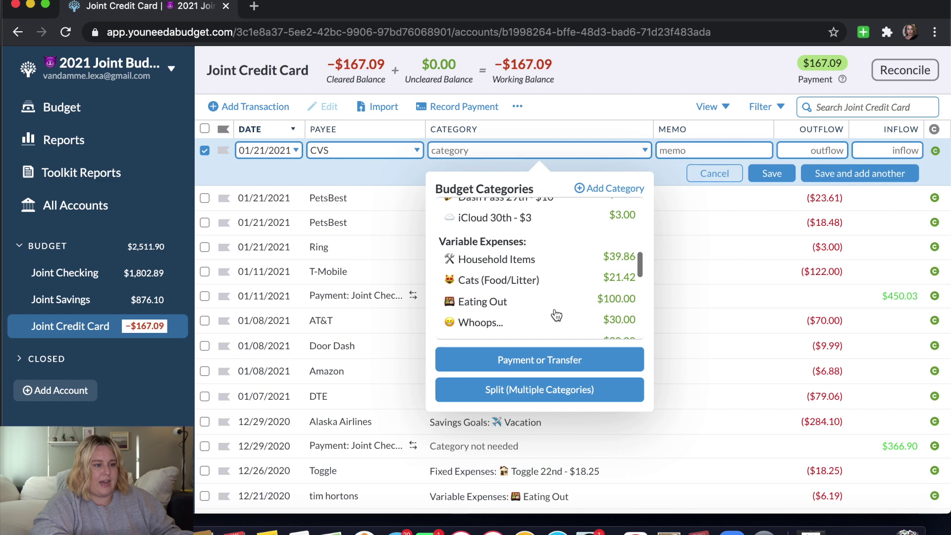
{"action": "left_click", "coordinate": [569, 259]}
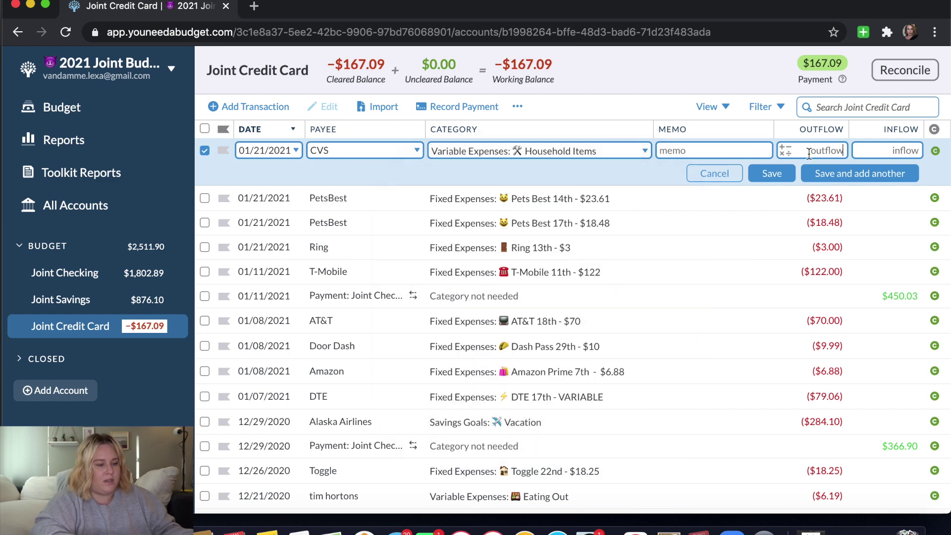
{"action": "type", "text": "39.9"}
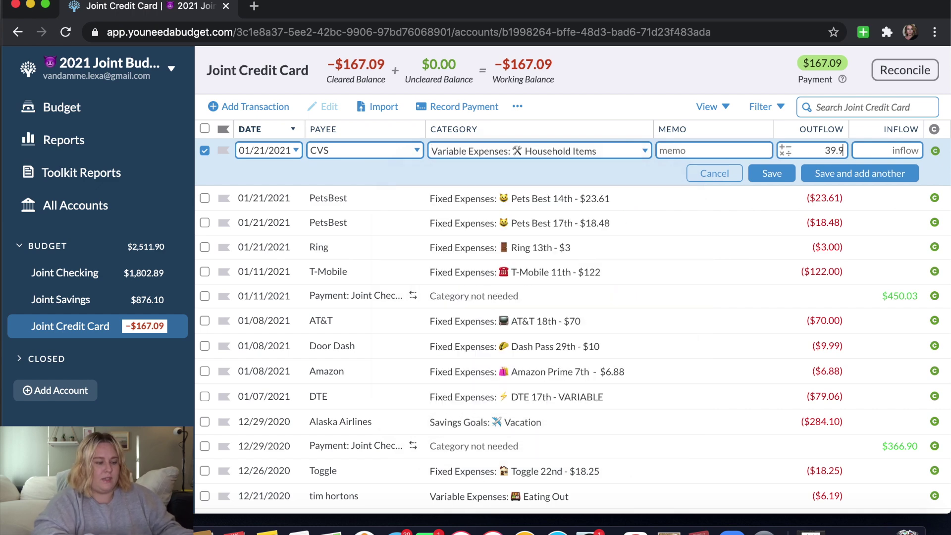
{"action": "type", "text": "2"}
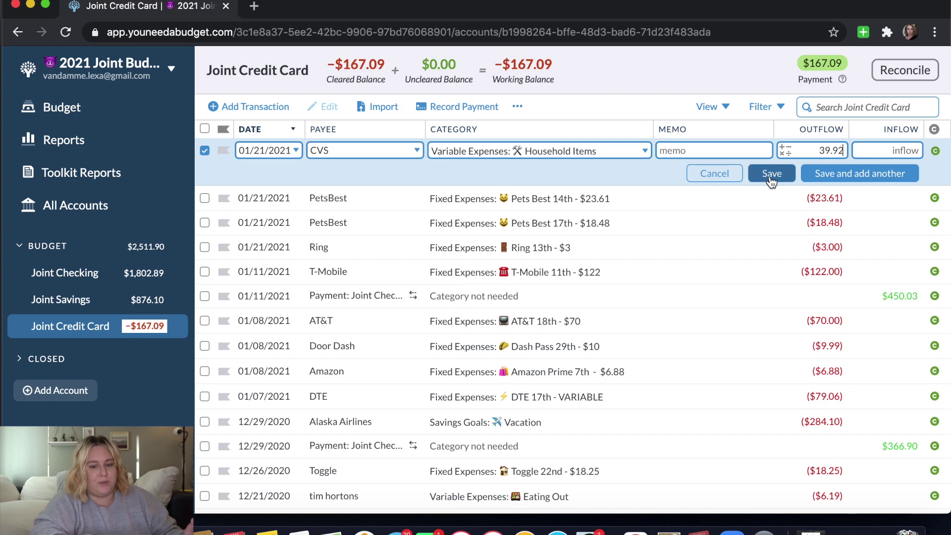
{"action": "left_click", "coordinate": [771, 175]}
Step: Add a $26.23 Door Dash charge under Eating Out
{"action": "left_click", "coordinate": [243, 107]}
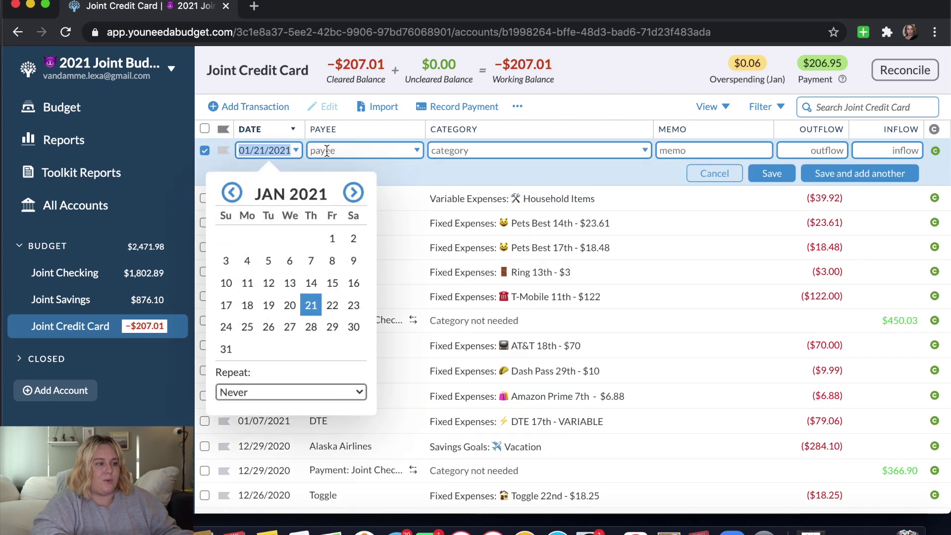
{"action": "left_click", "coordinate": [327, 150]}
{"action": "type", "text": "Door"}
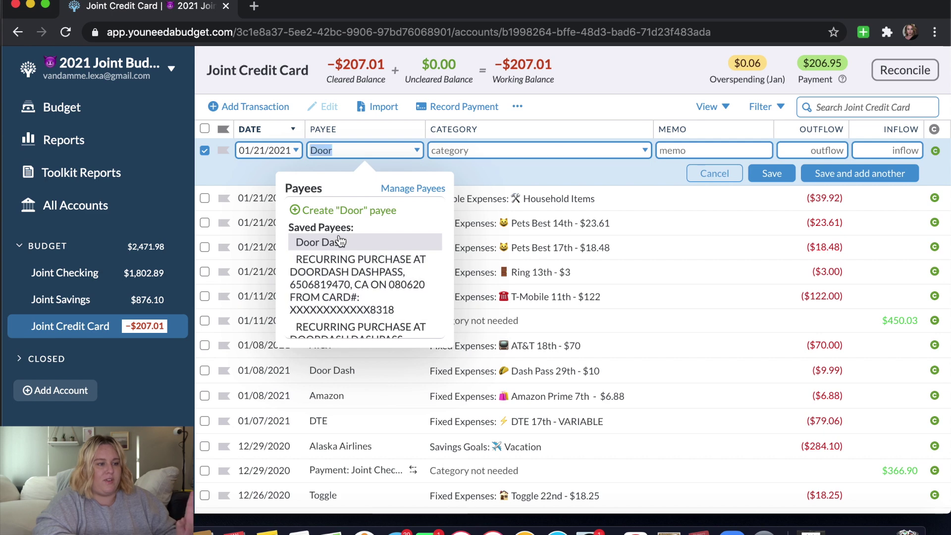
{"action": "left_click", "coordinate": [339, 242]}
{"action": "scroll", "coordinate": [522, 295], "scroll_direction": "down", "scroll_amount": 5}
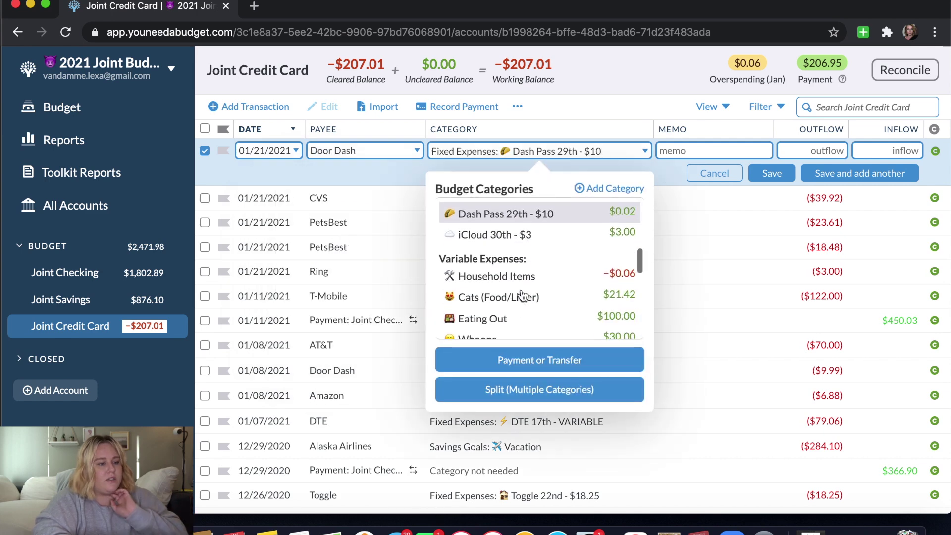
{"action": "left_click", "coordinate": [526, 255]}
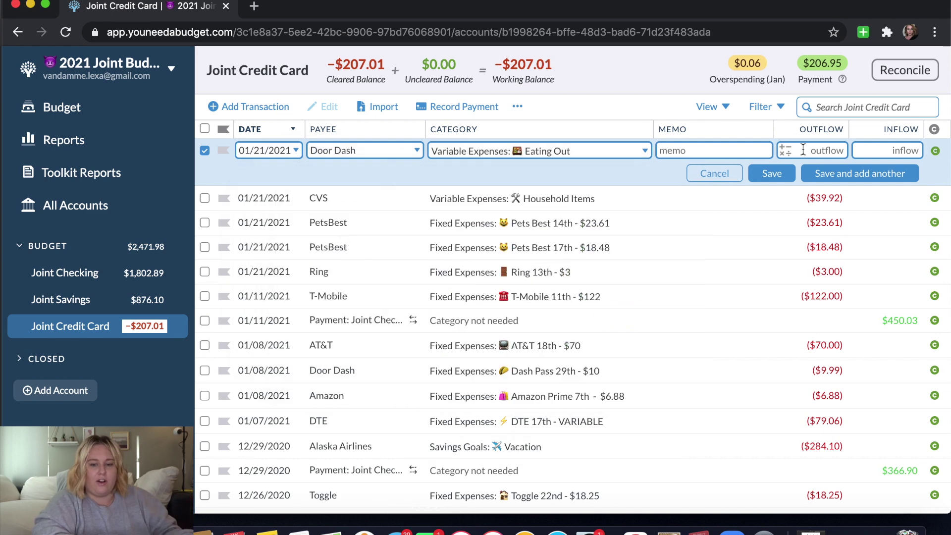
{"action": "left_click", "coordinate": [804, 150]}
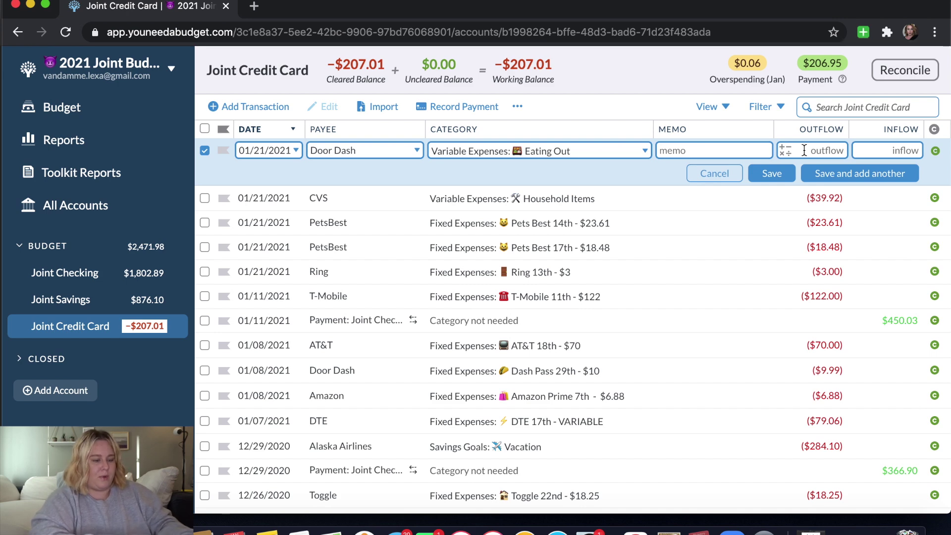
{"action": "type", "text": "26.23"}
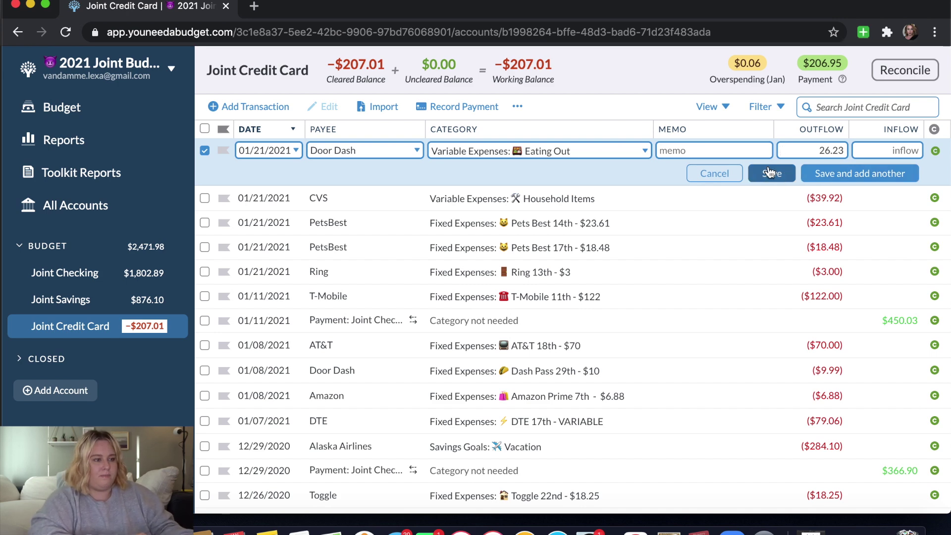
{"action": "left_click", "coordinate": [769, 173]}
Step: Add a second $32.48 Door Dash charge and reconcile the card at −$265.72
{"action": "left_click", "coordinate": [816, 151]}
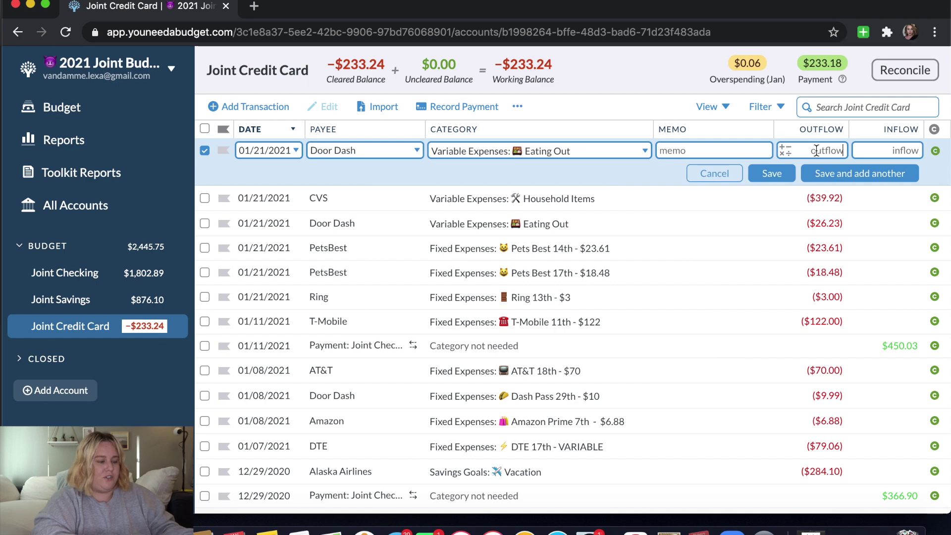
{"action": "type", "text": "32.4"}
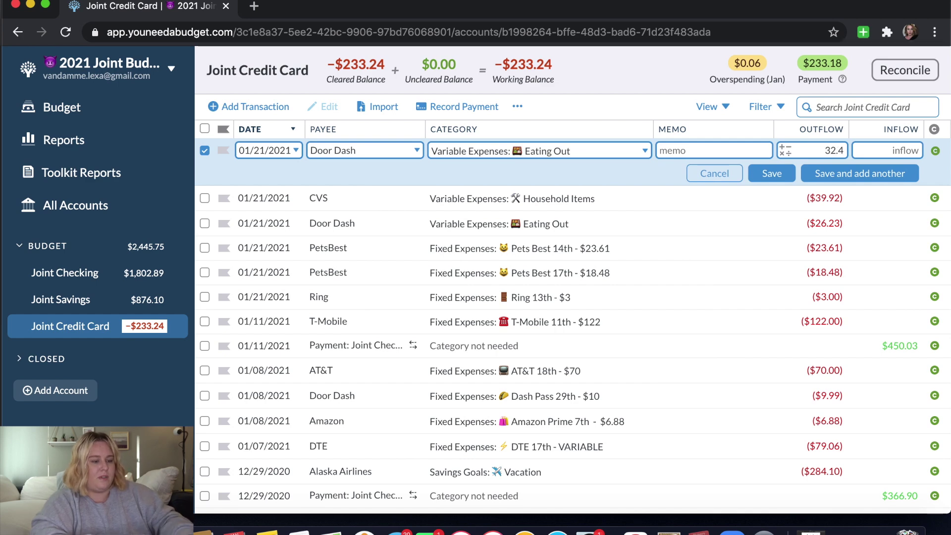
{"action": "type", "text": "8"}
{"action": "left_click", "coordinate": [771, 173]}
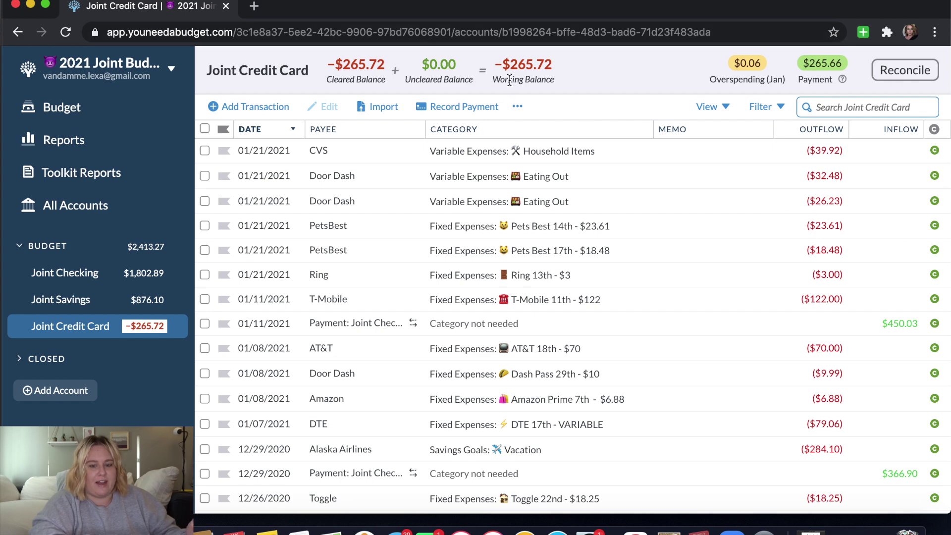
{"action": "left_click", "coordinate": [907, 79]}
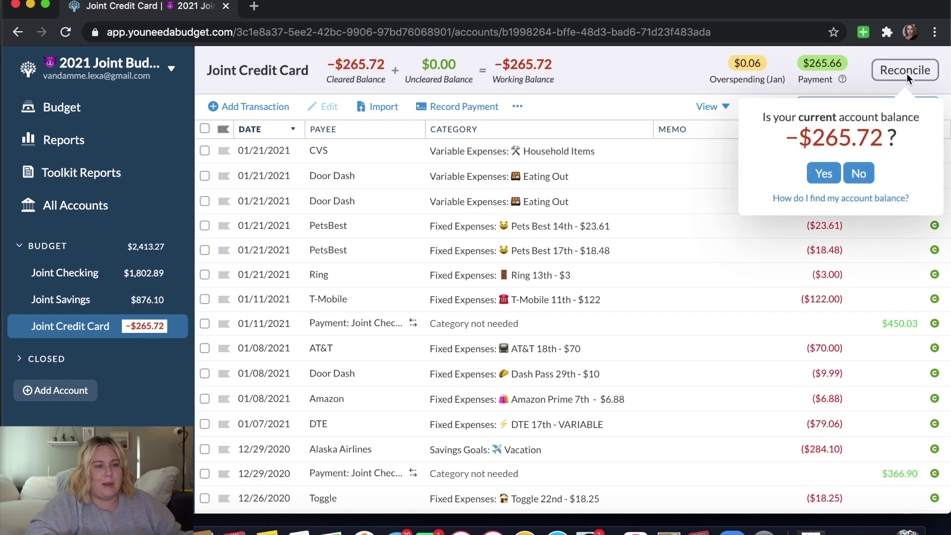
{"action": "left_click", "coordinate": [821, 173]}
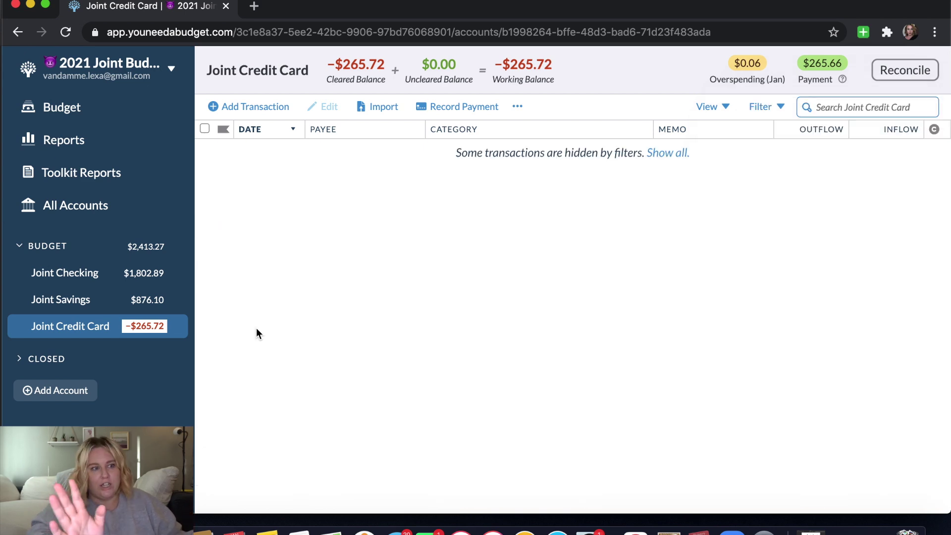
Step: Add a $306.00 paycheck inflow to Joint Checking, categorized as To be Budgeted
{"action": "left_click", "coordinate": [65, 273]}
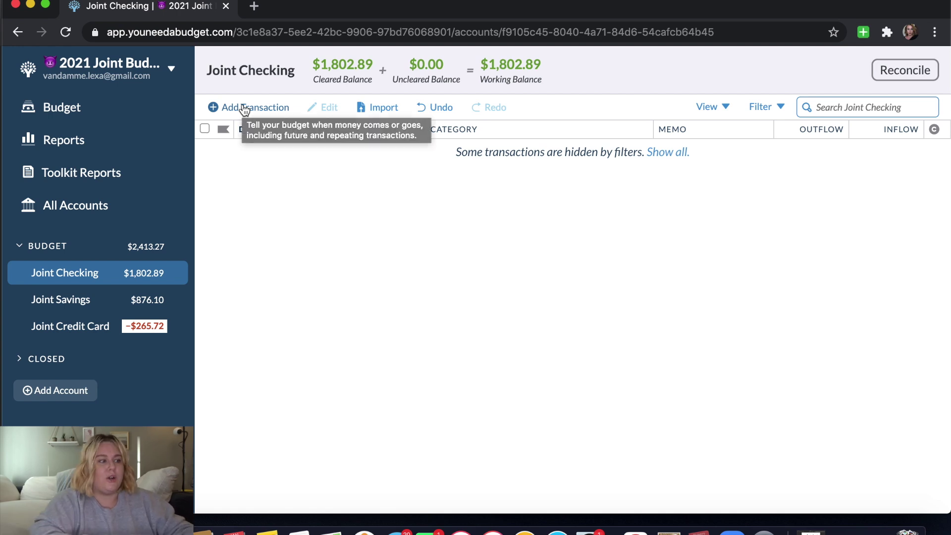
{"action": "left_click", "coordinate": [244, 108]}
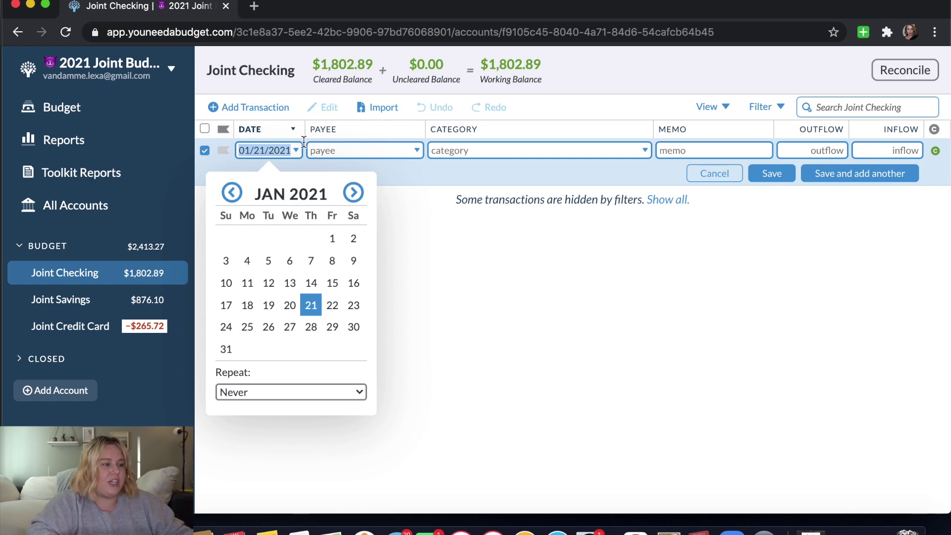
{"action": "left_click", "coordinate": [355, 151]}
{"action": "type", "text": "Lizz"}
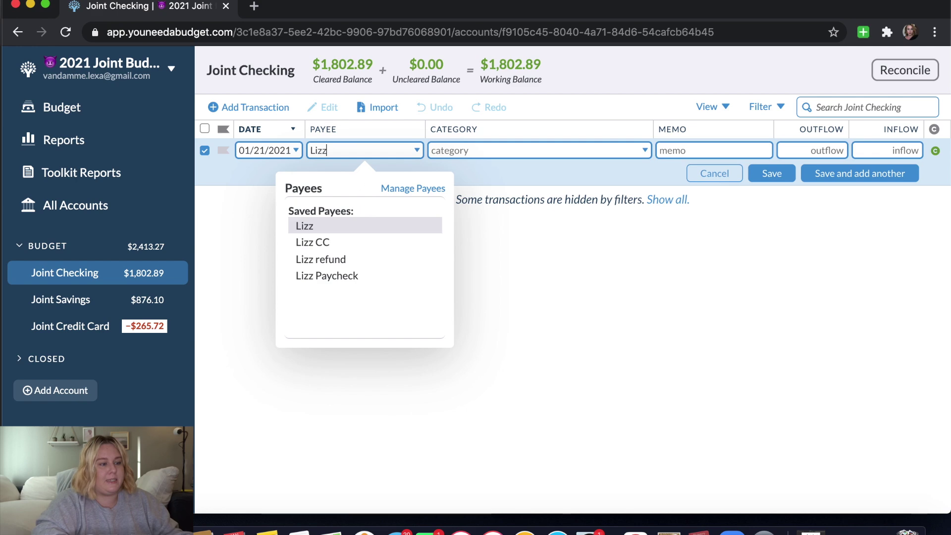
{"action": "left_click", "coordinate": [346, 279]}
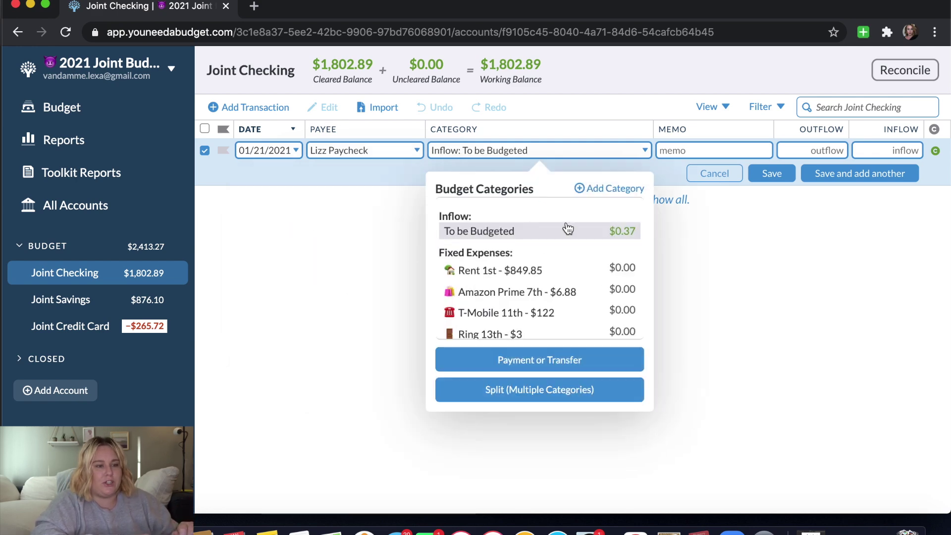
{"action": "left_click", "coordinate": [889, 149]}
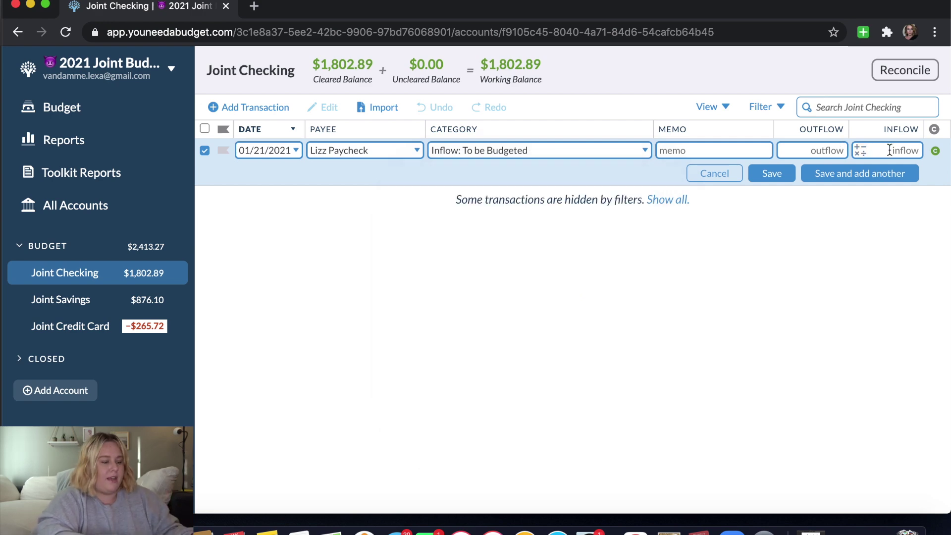
{"action": "type", "text": "306"}
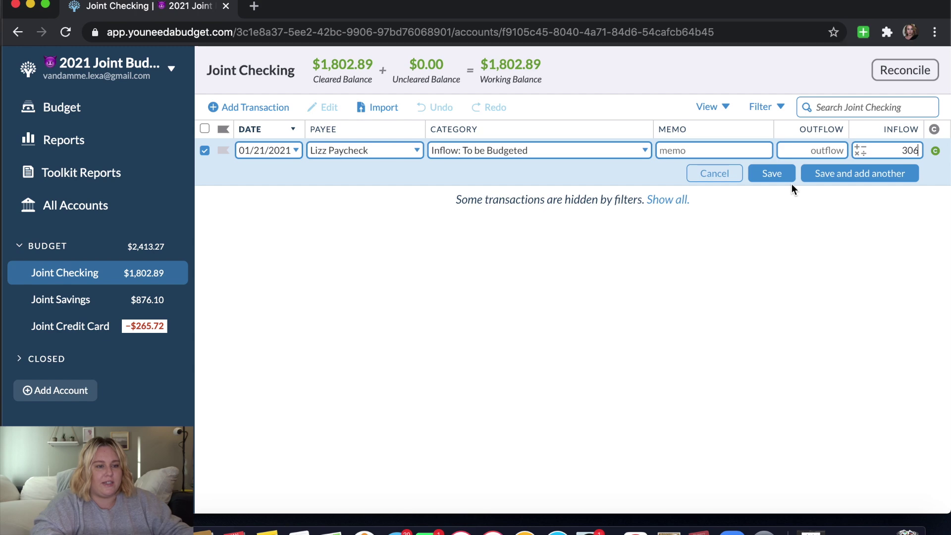
{"action": "left_click", "coordinate": [771, 174]}
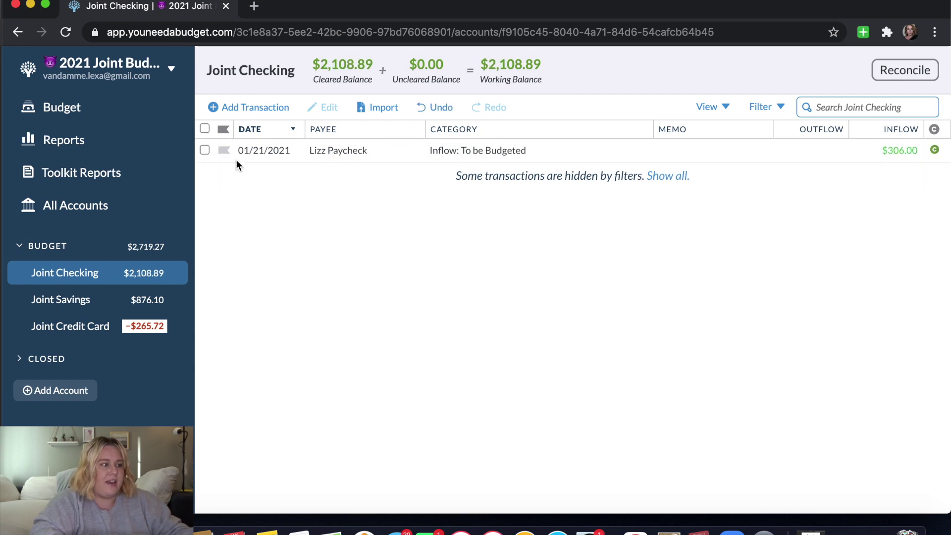
Step: Go to the FEB 2021 budget month showing $306.37 to be budgeted
{"action": "left_click", "coordinate": [77, 111]}
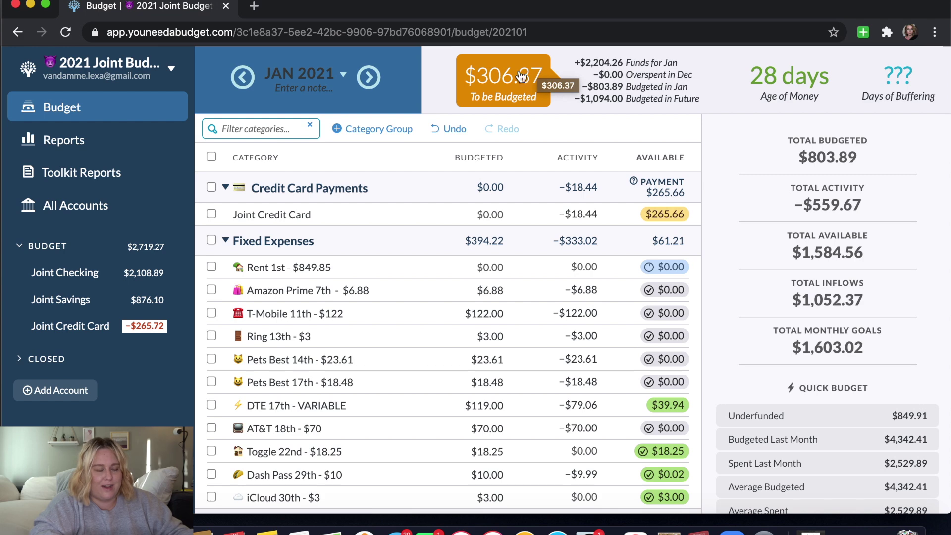
{"action": "left_click", "coordinate": [369, 78]}
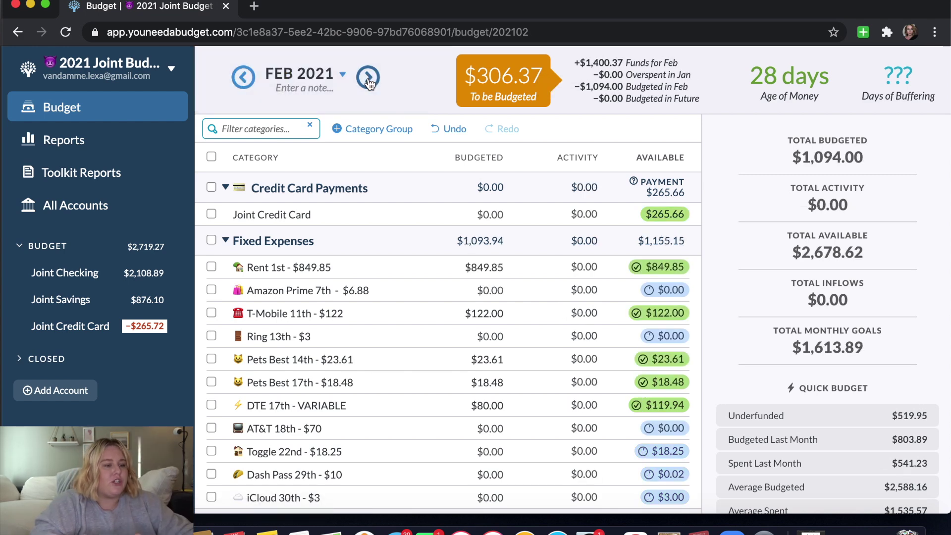
{"action": "left_click", "coordinate": [453, 287]}
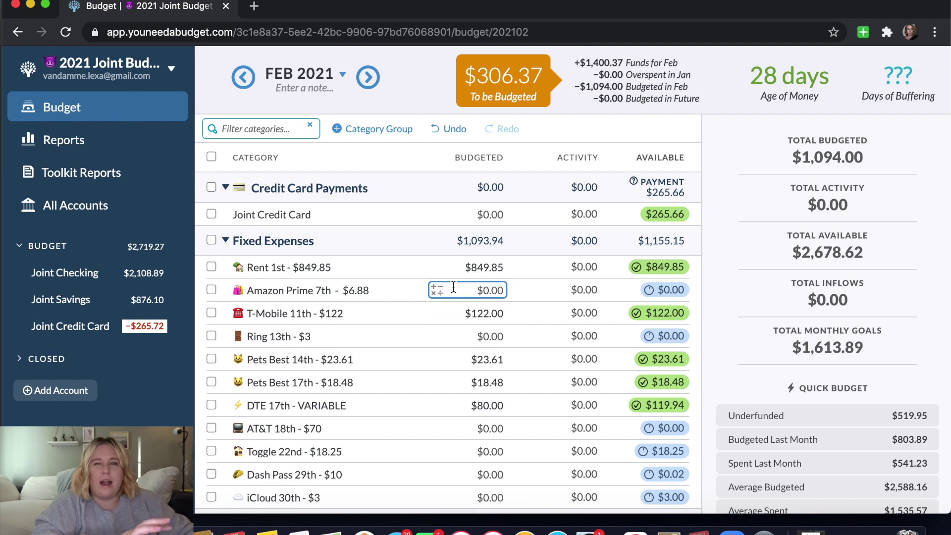
{"action": "scroll", "coordinate": [361, 299], "scroll_direction": "down", "scroll_amount": 3}
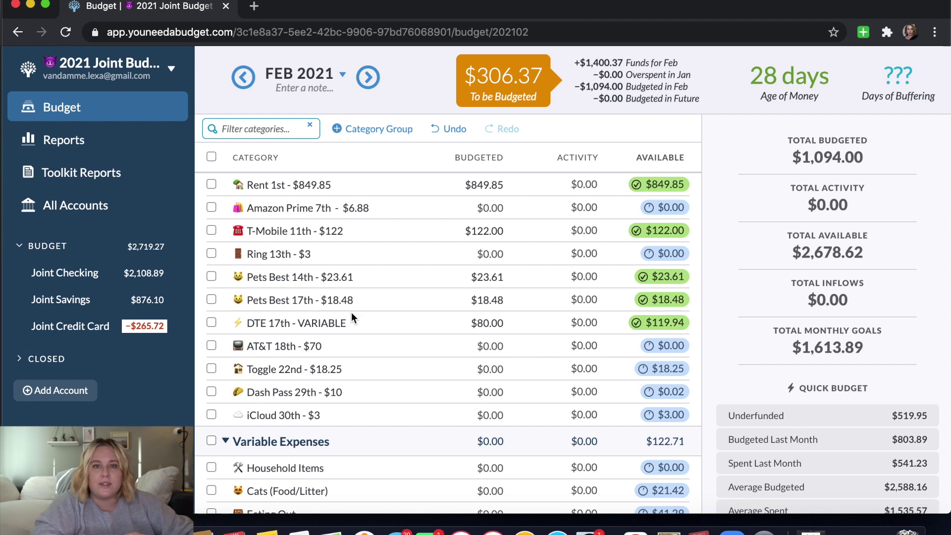
{"action": "scroll", "coordinate": [352, 317], "scroll_direction": "down", "scroll_amount": 5}
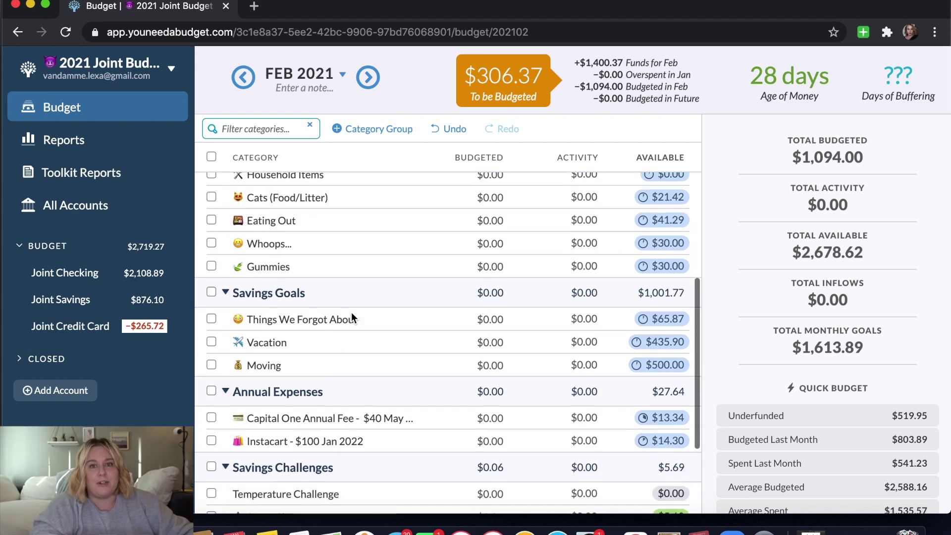
{"action": "scroll", "coordinate": [353, 317], "scroll_direction": "up", "scroll_amount": 6}
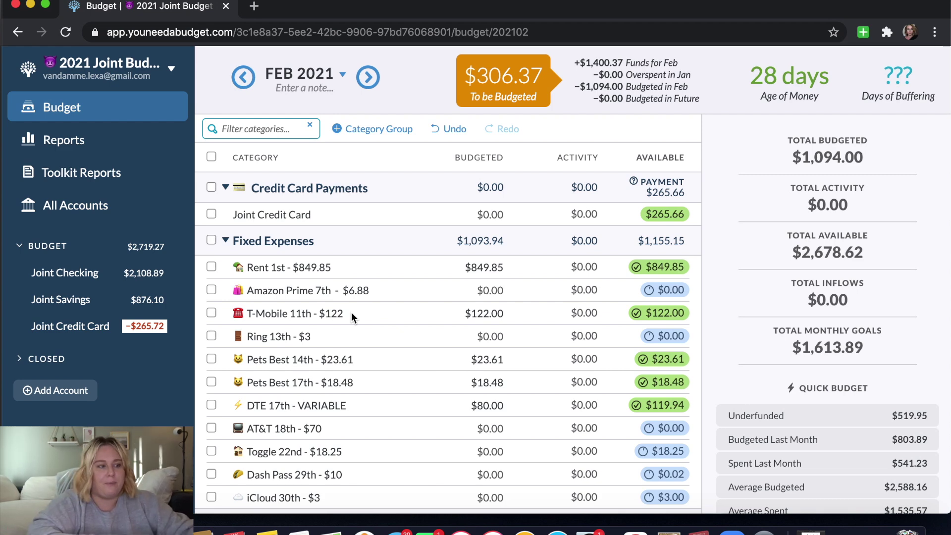
{"action": "scroll", "coordinate": [353, 317], "scroll_direction": "down", "scroll_amount": 2}
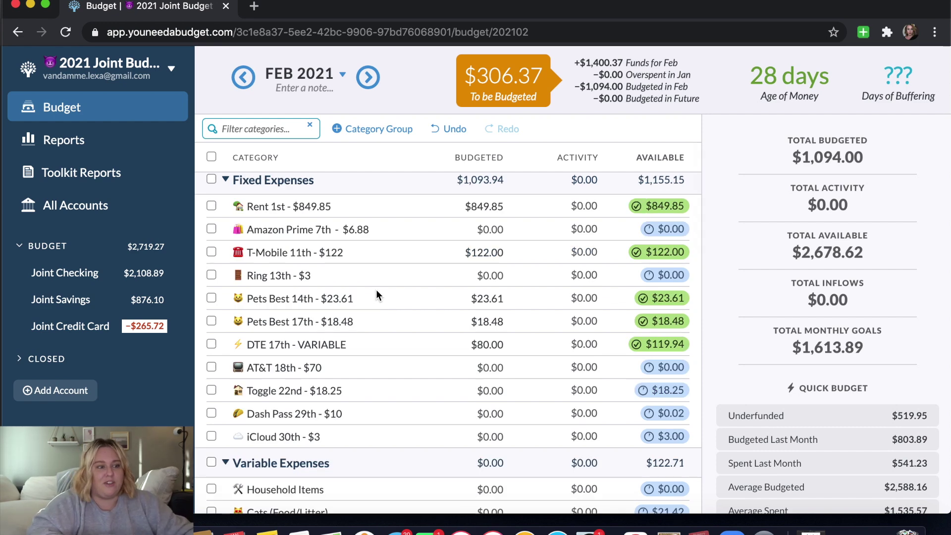
{"action": "left_click", "coordinate": [391, 223]}
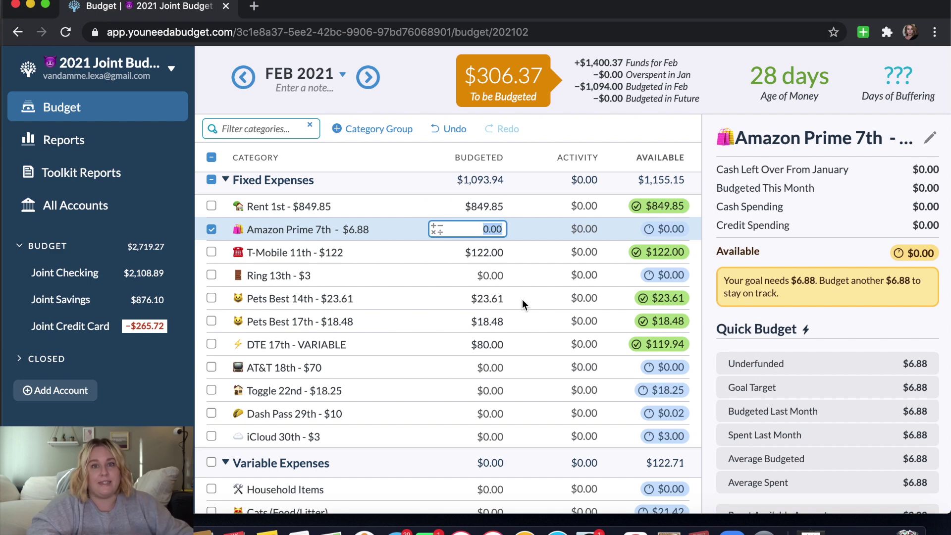
Step: Open Toolkit for YNAB settings and browse the General, Budget Screen, Toolkit Reports and Reports Screen pages
{"action": "left_click", "coordinate": [864, 33]}
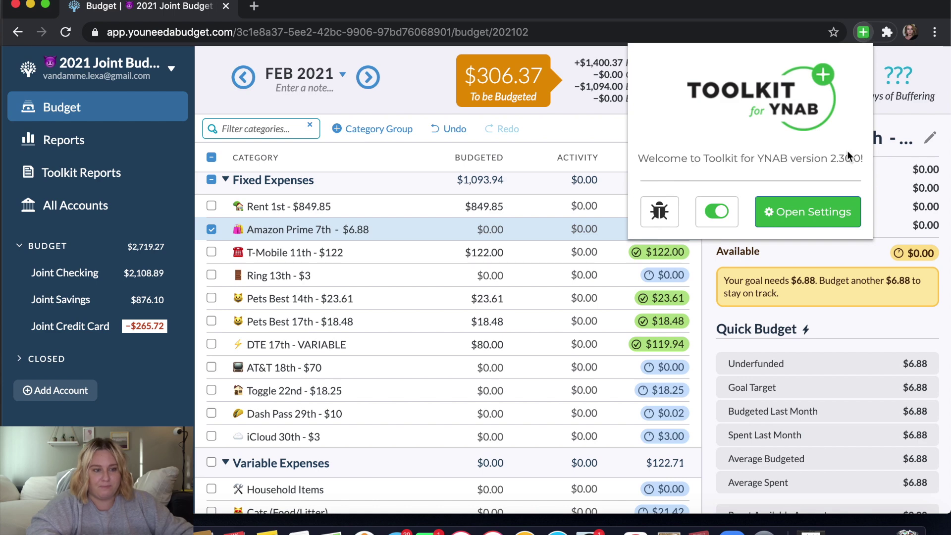
{"action": "left_click", "coordinate": [775, 217]}
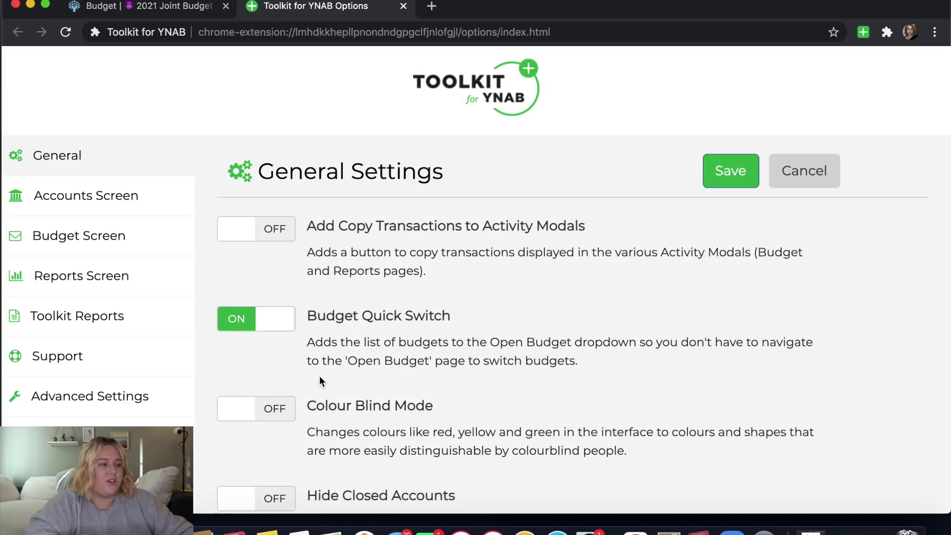
{"action": "scroll", "coordinate": [319, 376], "scroll_direction": "down", "scroll_amount": 10}
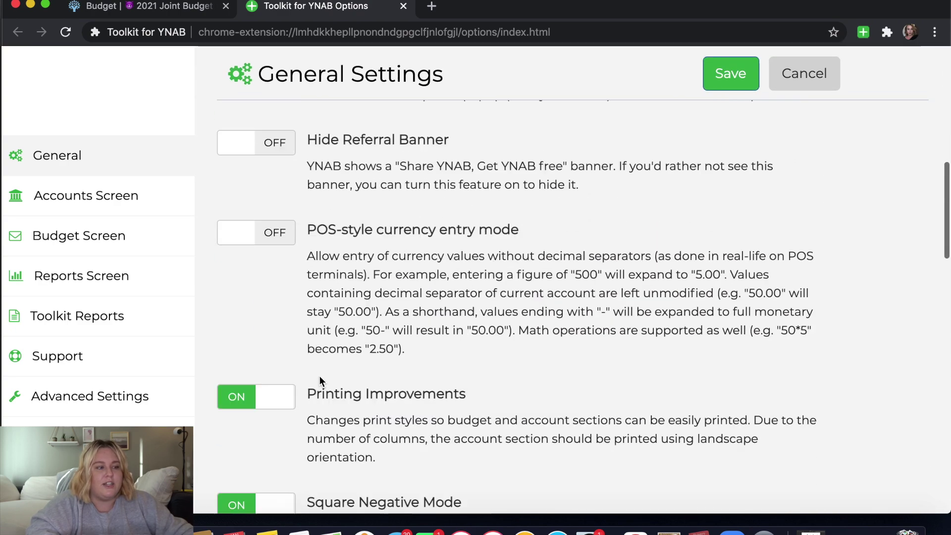
{"action": "scroll", "coordinate": [319, 380], "scroll_direction": "down", "scroll_amount": 15}
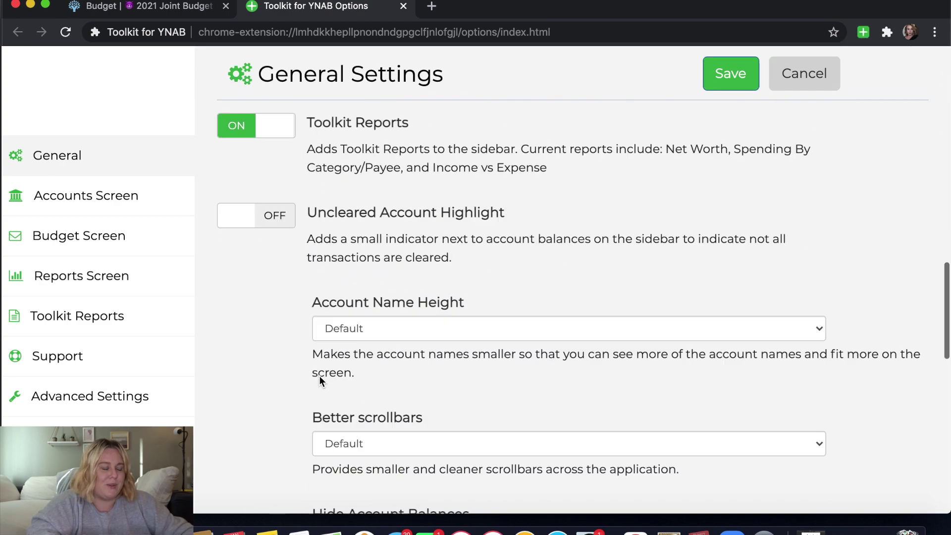
{"action": "left_click", "coordinate": [112, 236]}
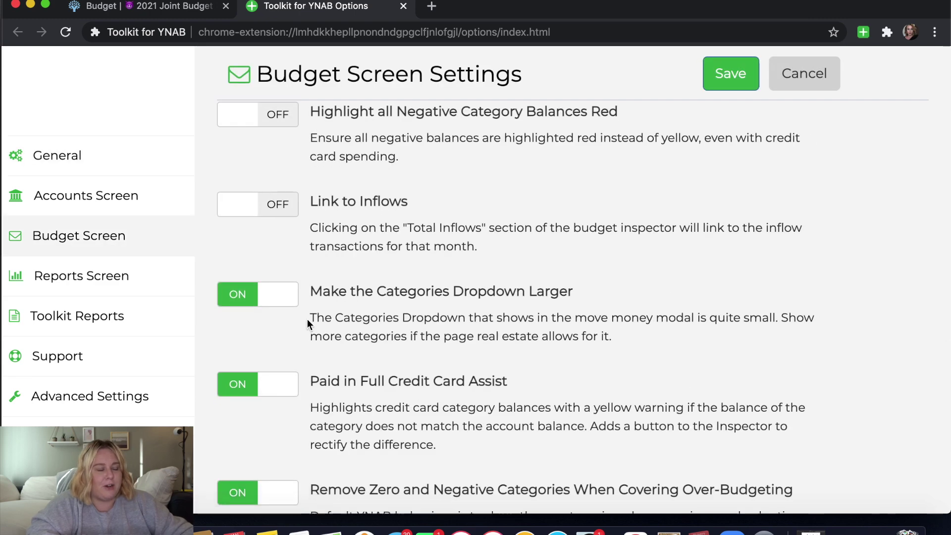
{"action": "scroll", "coordinate": [312, 321], "scroll_direction": "down", "scroll_amount": 5}
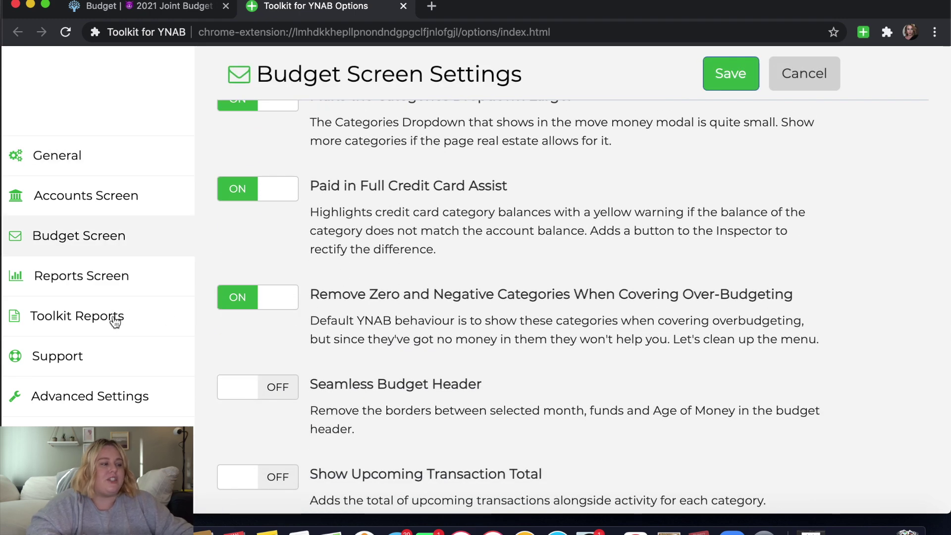
{"action": "left_click", "coordinate": [115, 321]}
{"action": "left_click", "coordinate": [128, 287]}
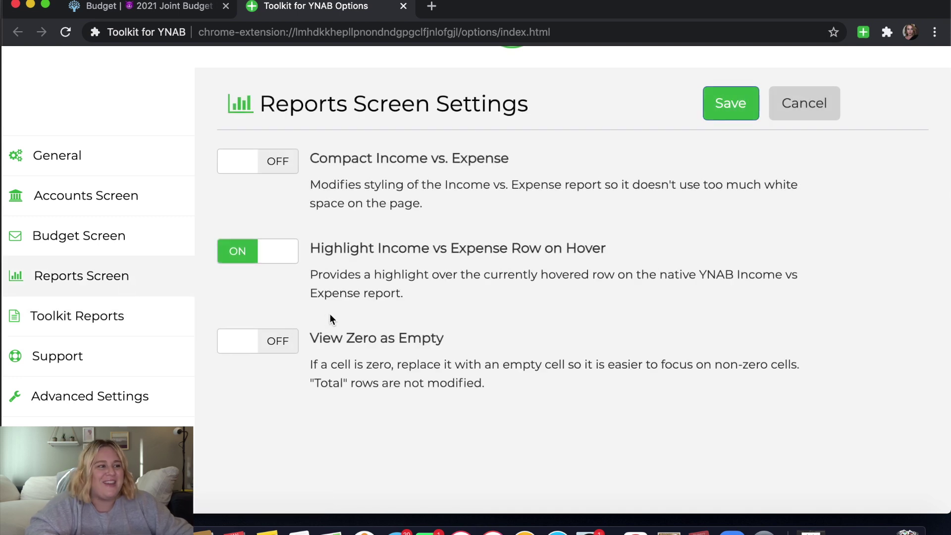
Step: Back on the budget, select the Ring, AT&T, Toggle, Dash Pass and iCloud categories
{"action": "left_click", "coordinate": [403, 7]}
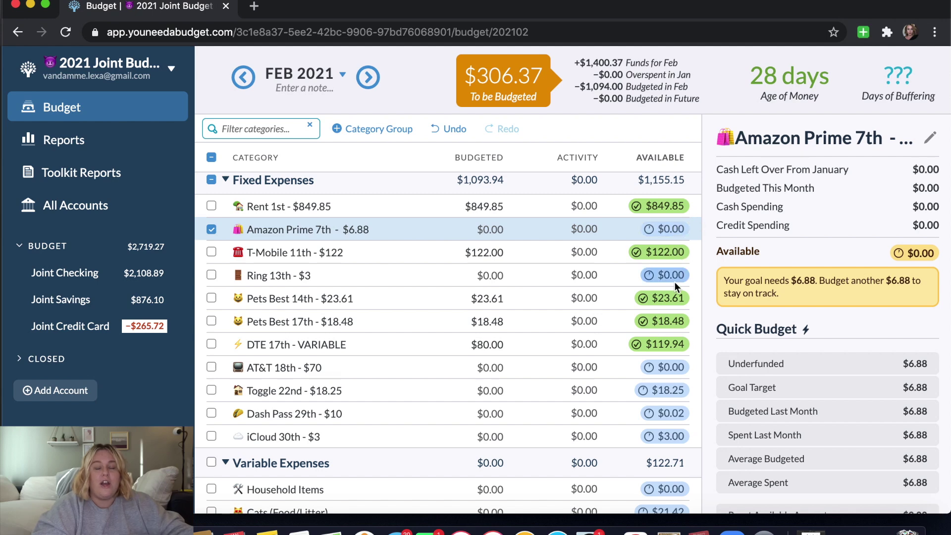
{"action": "mouse_move", "coordinate": [675, 283]}
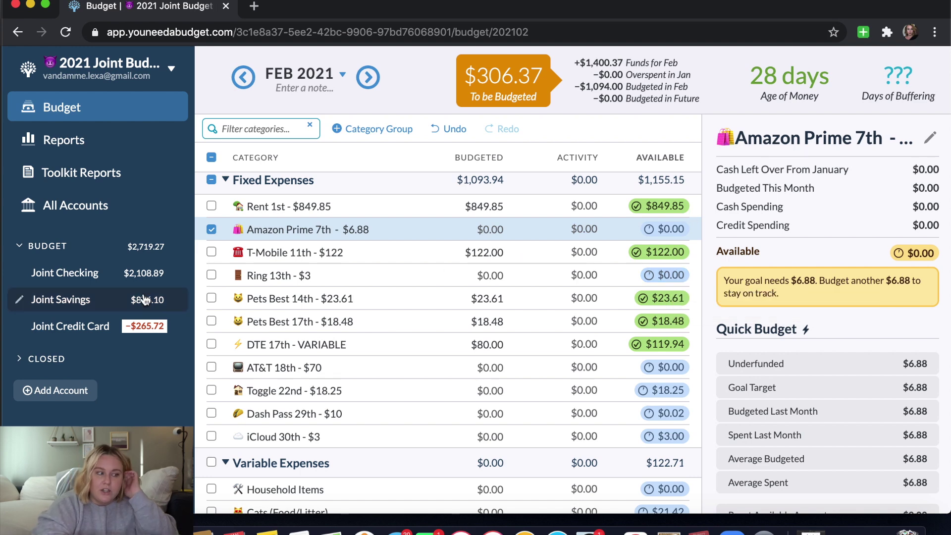
{"action": "left_click", "coordinate": [210, 272]}
{"action": "left_click", "coordinate": [212, 366]}
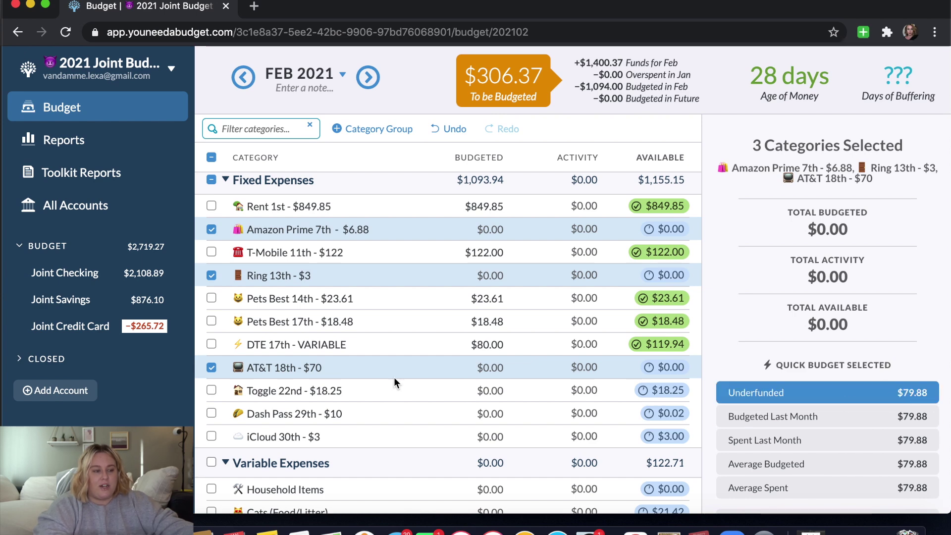
{"action": "left_click", "coordinate": [211, 390]}
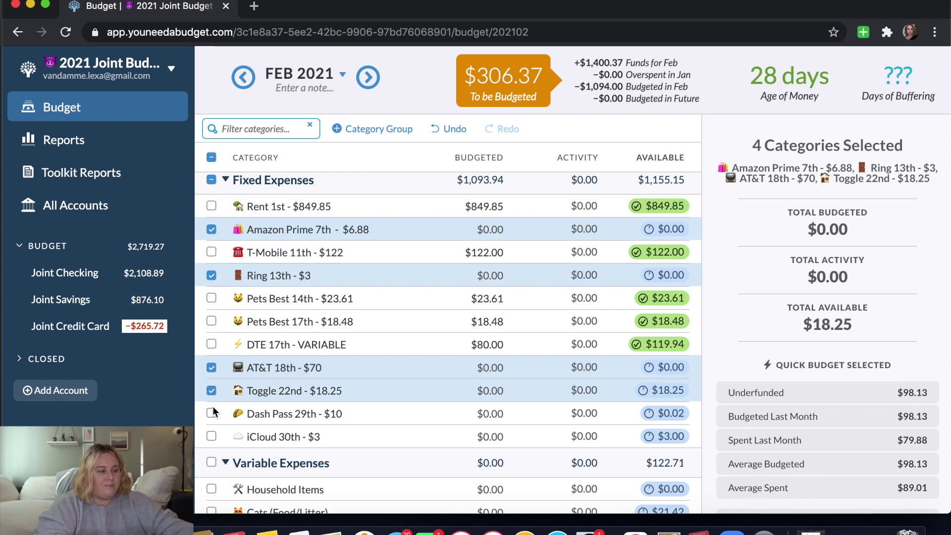
{"action": "left_click", "coordinate": [211, 413]}
{"action": "left_click", "coordinate": [212, 435]}
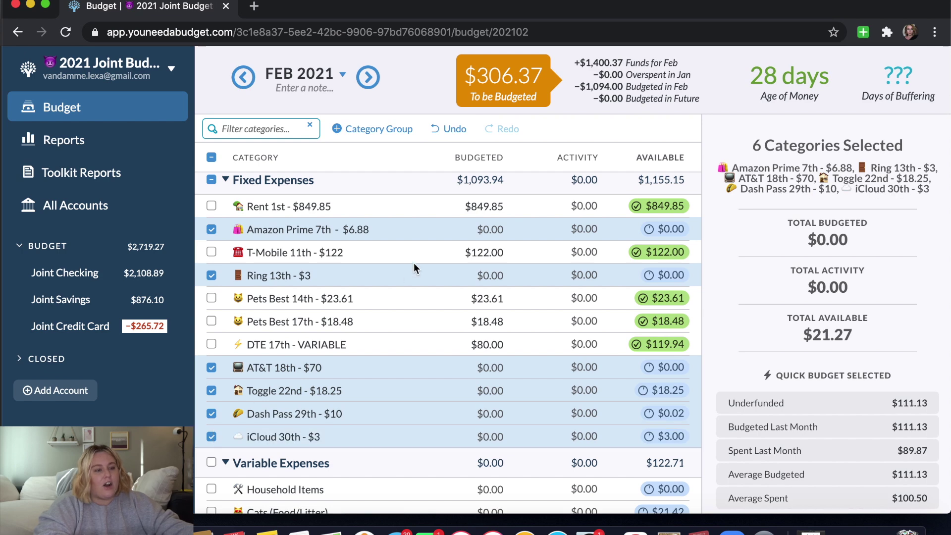
Step: Quick-budget the selected bills to their goals, leaving $195.24, then clear the selection
{"action": "scroll", "coordinate": [414, 265], "scroll_direction": "up", "scroll_amount": 2}
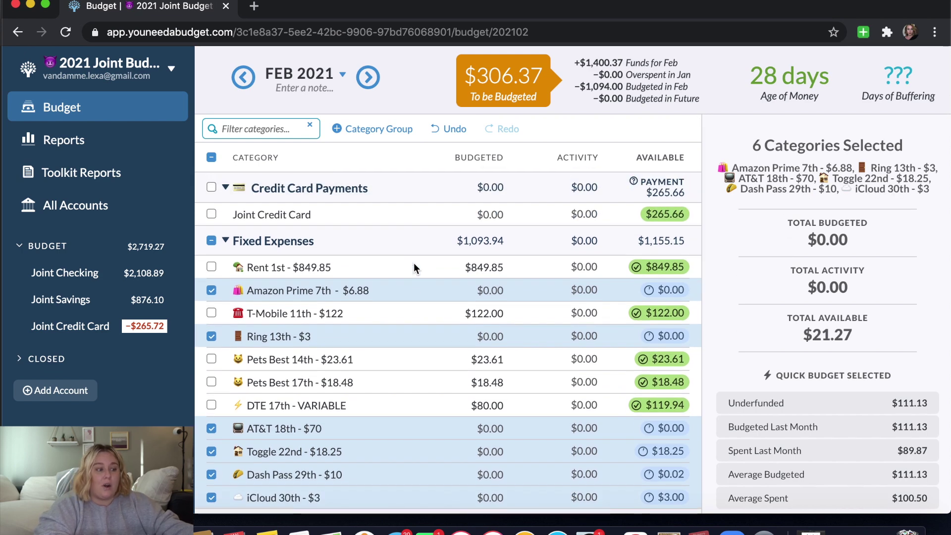
{"action": "scroll", "coordinate": [415, 262], "scroll_direction": "down", "scroll_amount": 4}
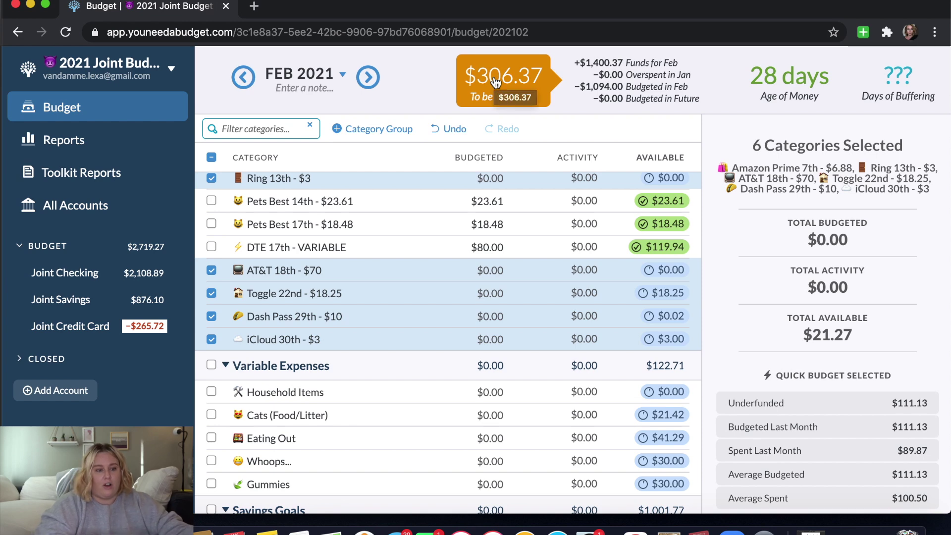
{"action": "left_click", "coordinate": [762, 410]}
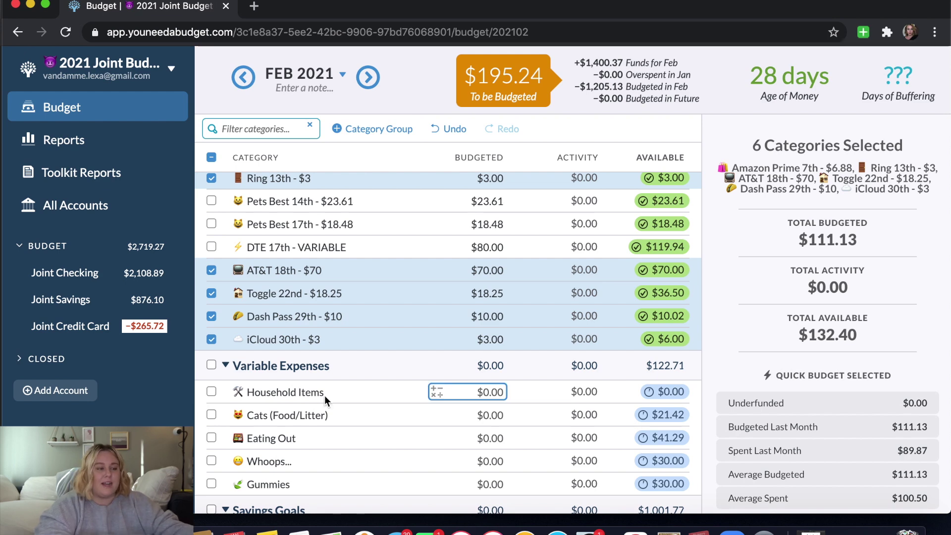
{"action": "scroll", "coordinate": [267, 268], "scroll_direction": "up", "scroll_amount": 3}
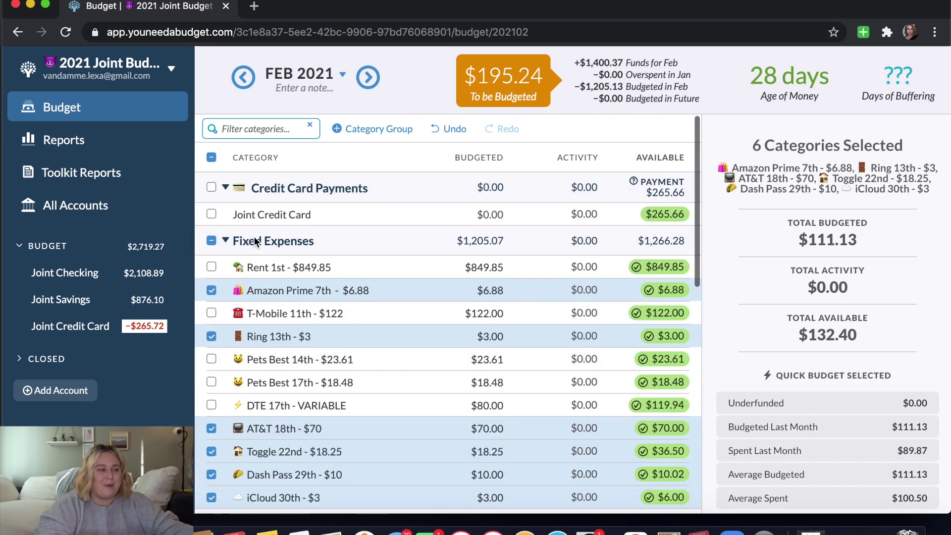
{"action": "left_click", "coordinate": [211, 158]}
{"action": "scroll", "coordinate": [364, 466], "scroll_direction": "down", "scroll_amount": 5}
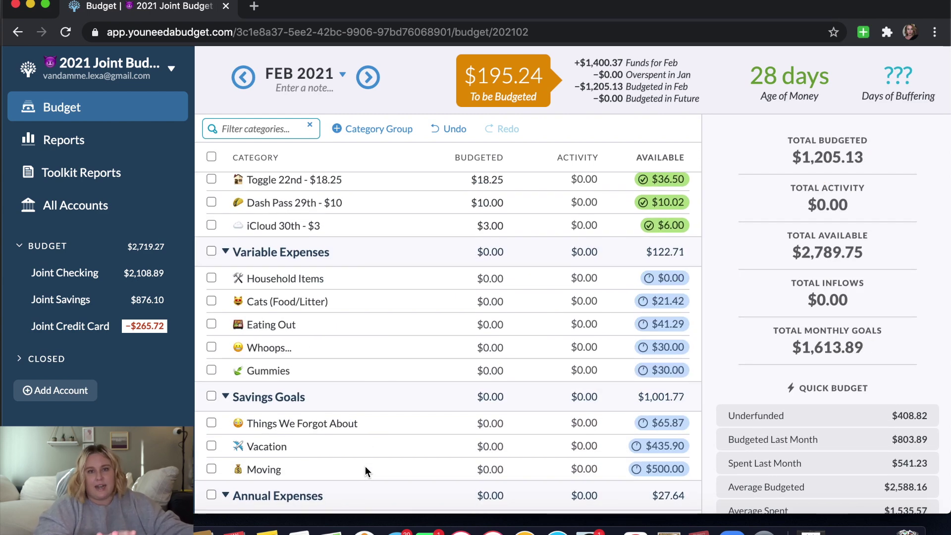
Step: Quick-budget Household Items to $40.00 and Cats (Food/Litter) to $60.00, then deselect both
{"action": "left_click", "coordinate": [211, 278]}
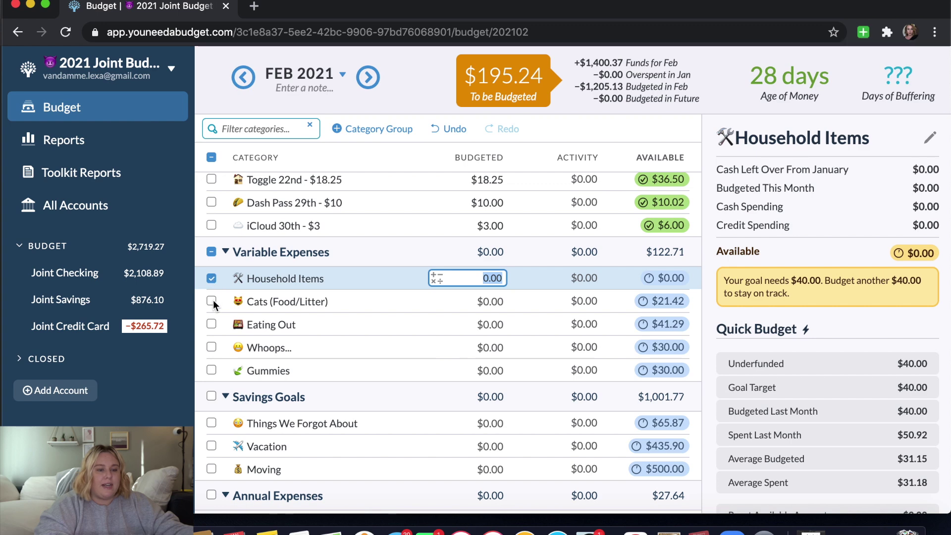
{"action": "left_click", "coordinate": [211, 301]}
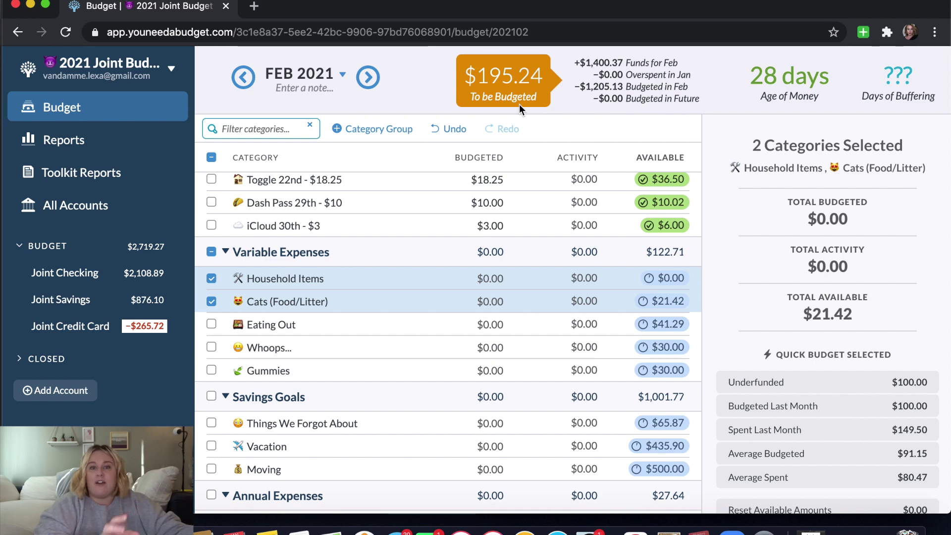
{"action": "left_click", "coordinate": [212, 324]}
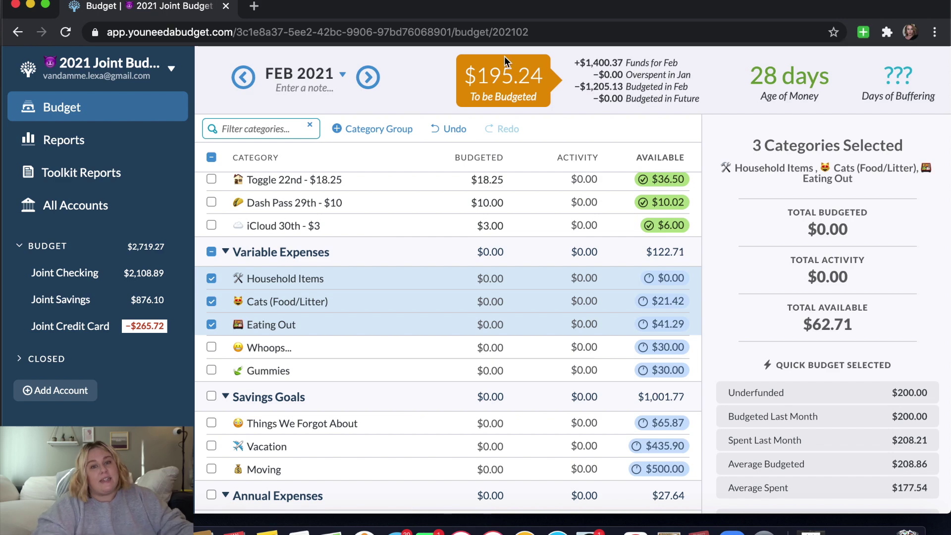
{"action": "mouse_move", "coordinate": [520, 80]}
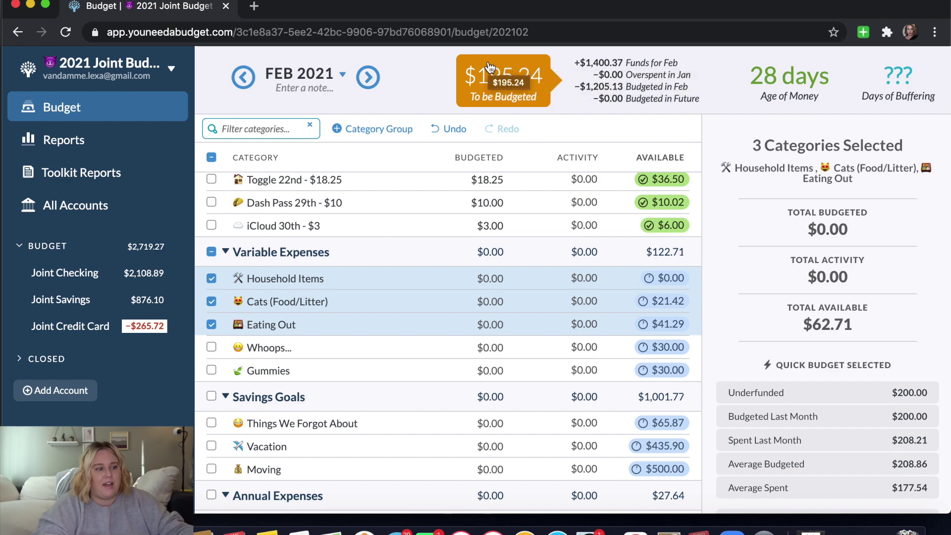
{"action": "left_click", "coordinate": [211, 327]}
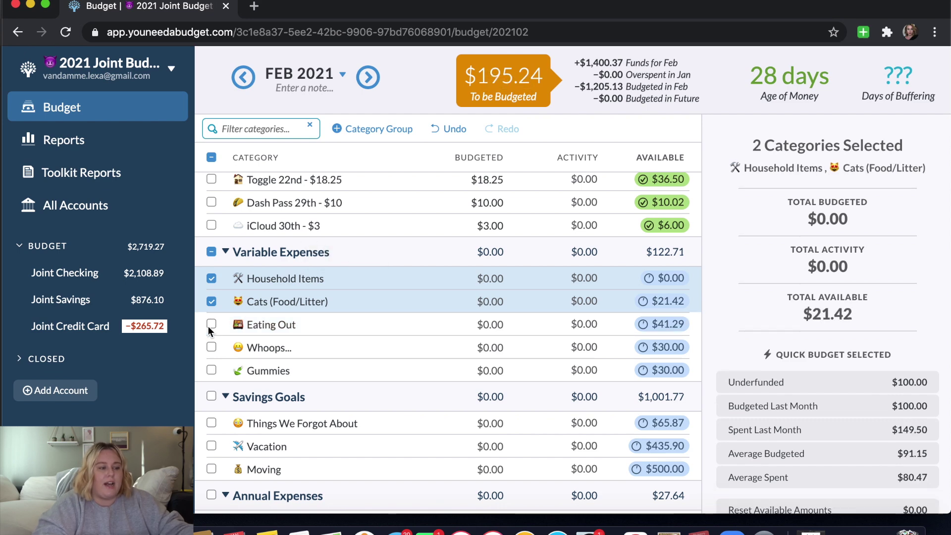
{"action": "left_click", "coordinate": [754, 381]}
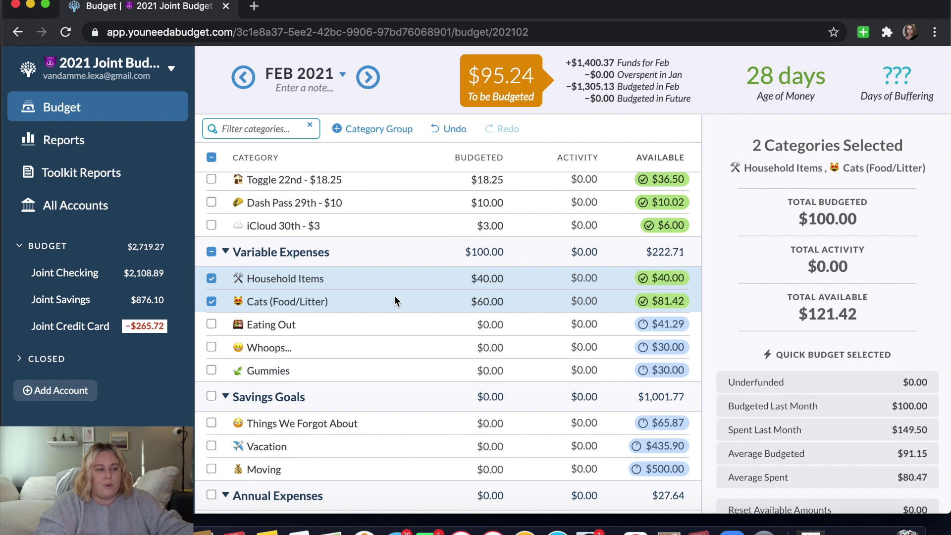
{"action": "left_click", "coordinate": [210, 301]}
{"action": "left_click", "coordinate": [210, 278]}
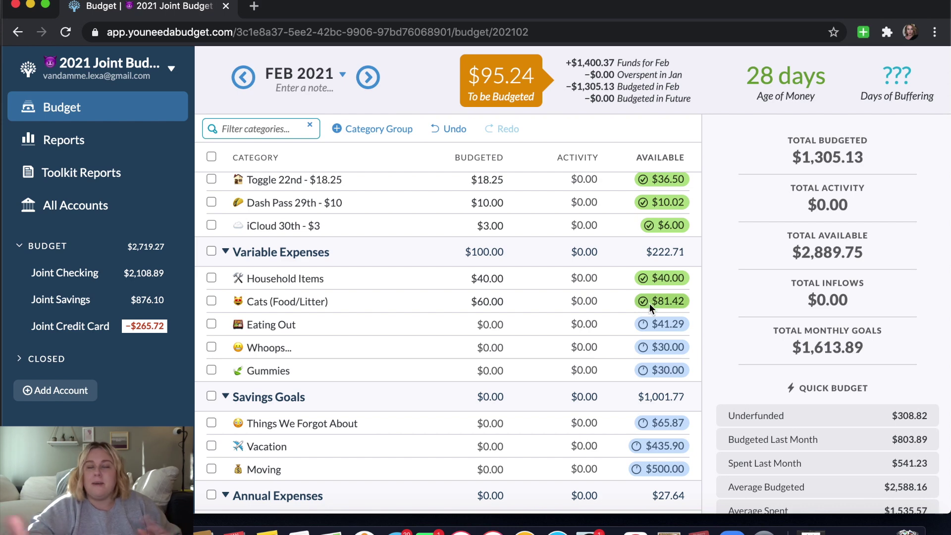
{"action": "mouse_move", "coordinate": [655, 304]}
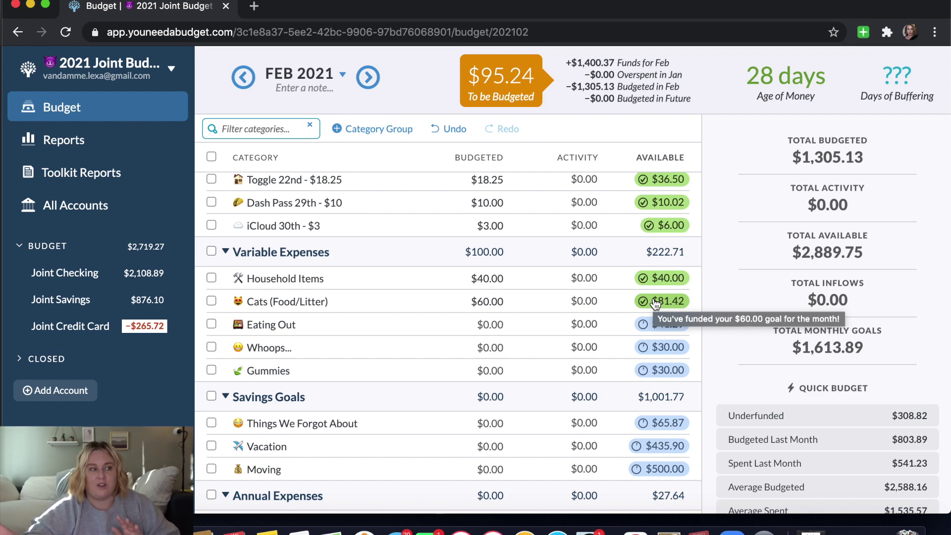
{"action": "scroll", "coordinate": [359, 239], "scroll_direction": "up", "scroll_amount": 5}
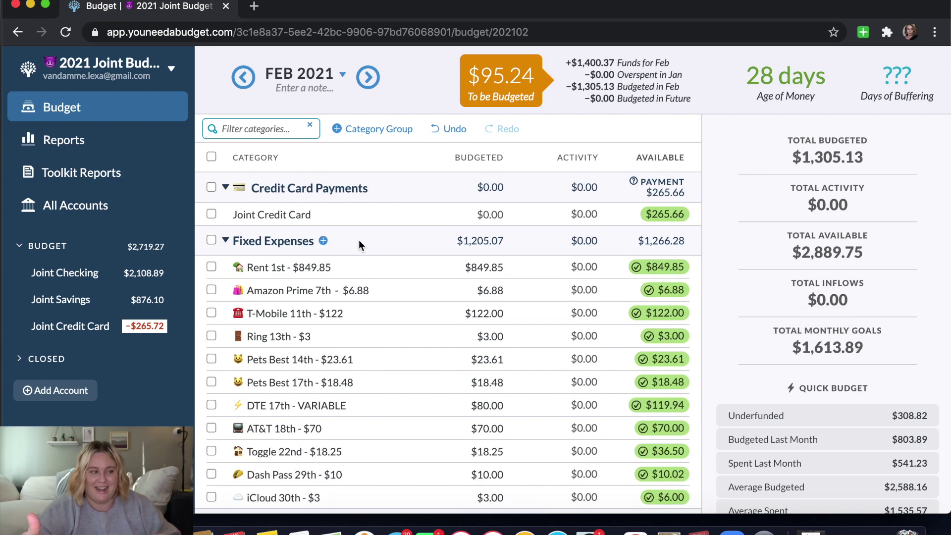
{"action": "scroll", "coordinate": [359, 240], "scroll_direction": "down", "scroll_amount": 10}
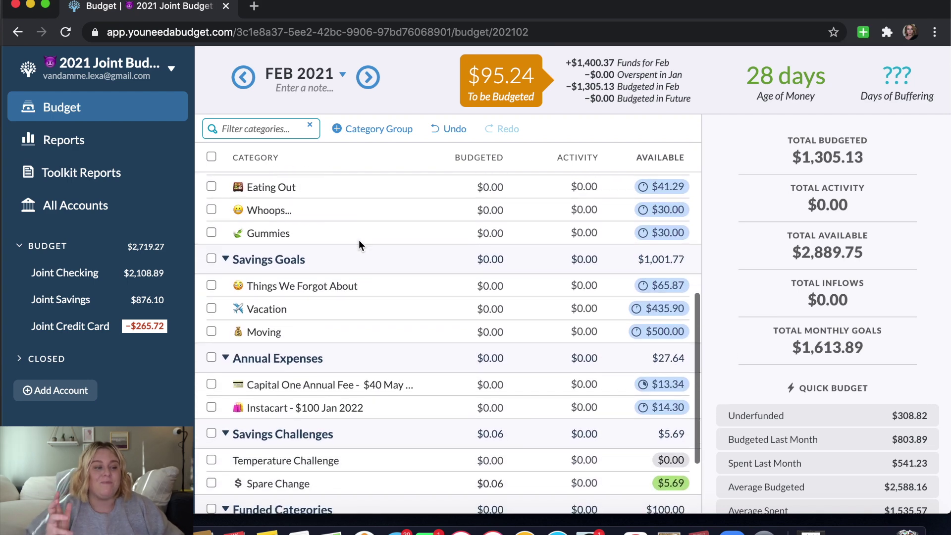
{"action": "scroll", "coordinate": [360, 244], "scroll_direction": "up", "scroll_amount": 3}
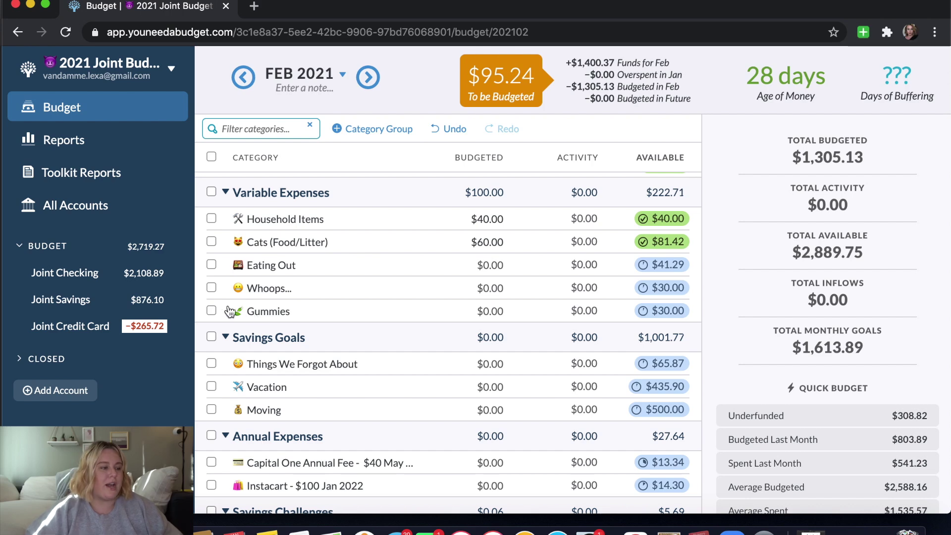
Step: Fund Whoops... with $30.00 and Gummies with $15.00 via Quick Budget Underfunded
{"action": "left_click", "coordinate": [211, 287]}
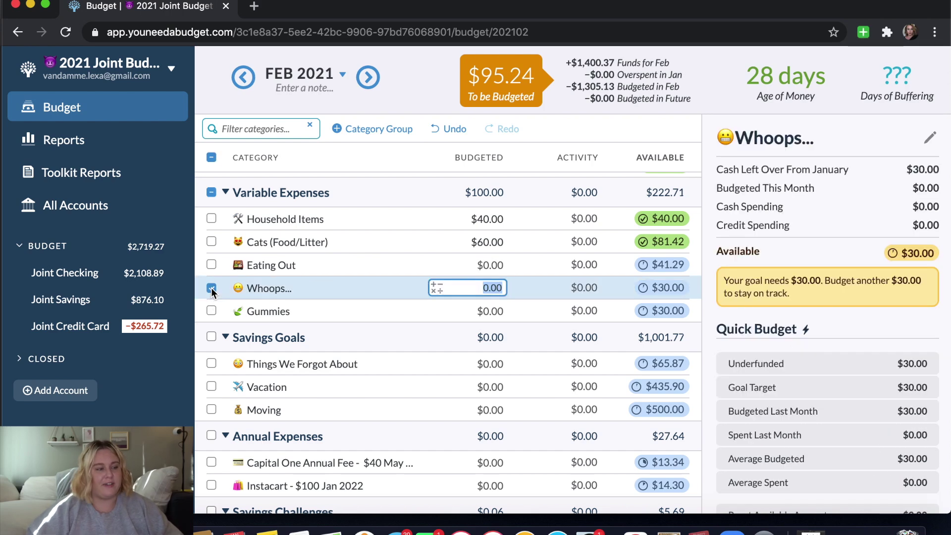
{"action": "left_click", "coordinate": [211, 311]}
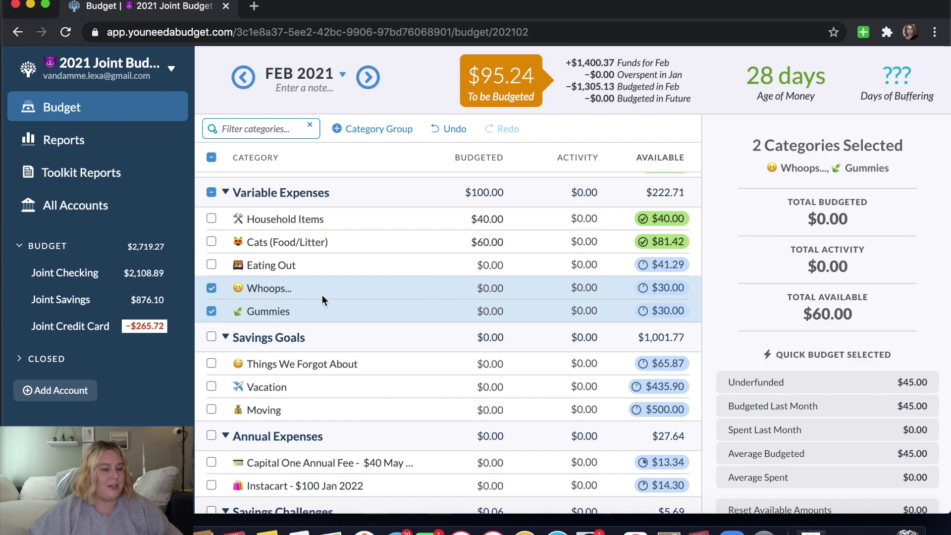
{"action": "left_click", "coordinate": [844, 386]}
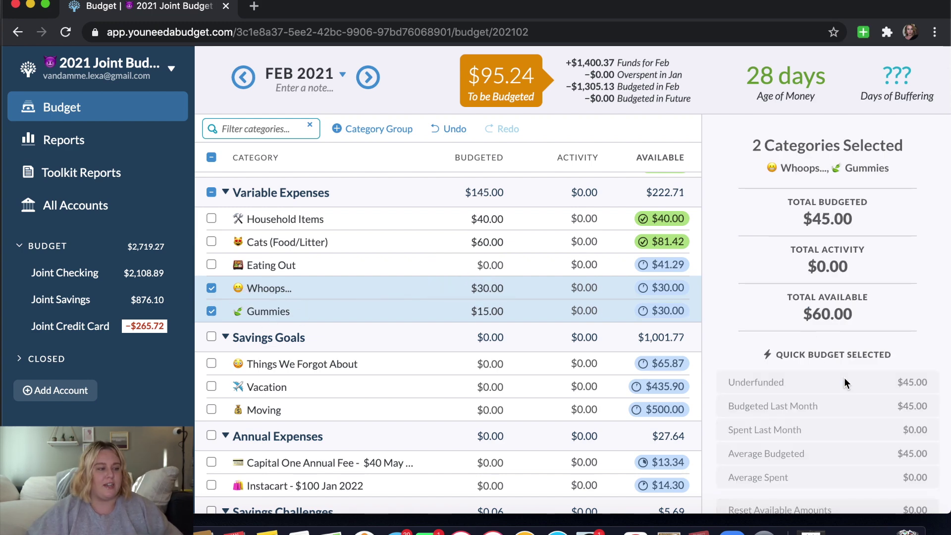
{"action": "left_click", "coordinate": [211, 193]}
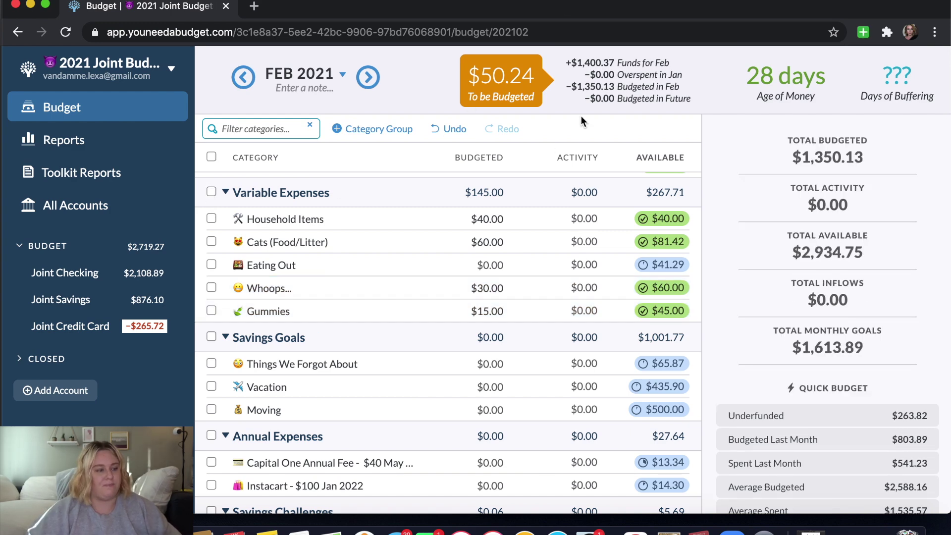
Step: Fund Things We Forgot About with $50.00, leaving $0.24 to be budgeted
{"action": "scroll", "coordinate": [317, 415], "scroll_direction": "down", "scroll_amount": 5}
{"action": "scroll", "coordinate": [317, 415], "scroll_direction": "up", "scroll_amount": 2}
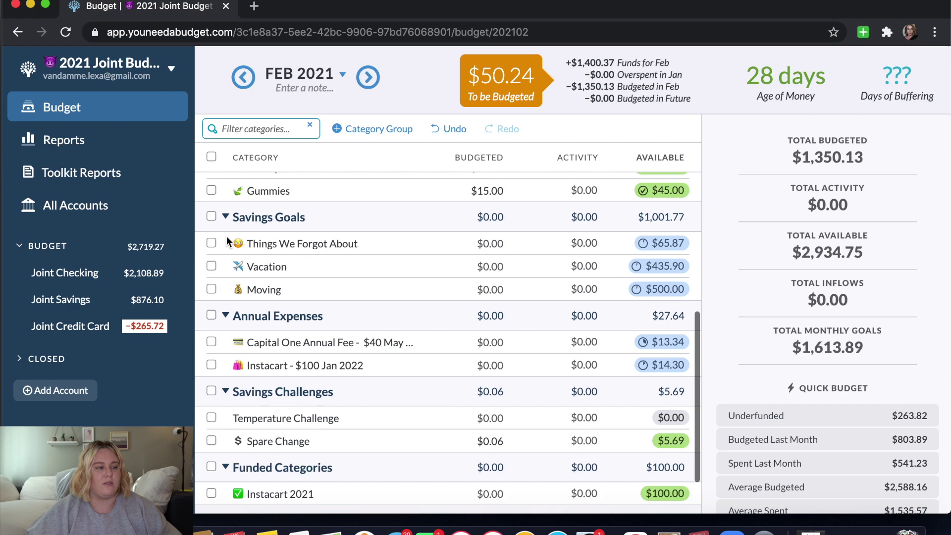
{"action": "left_click", "coordinate": [212, 244]}
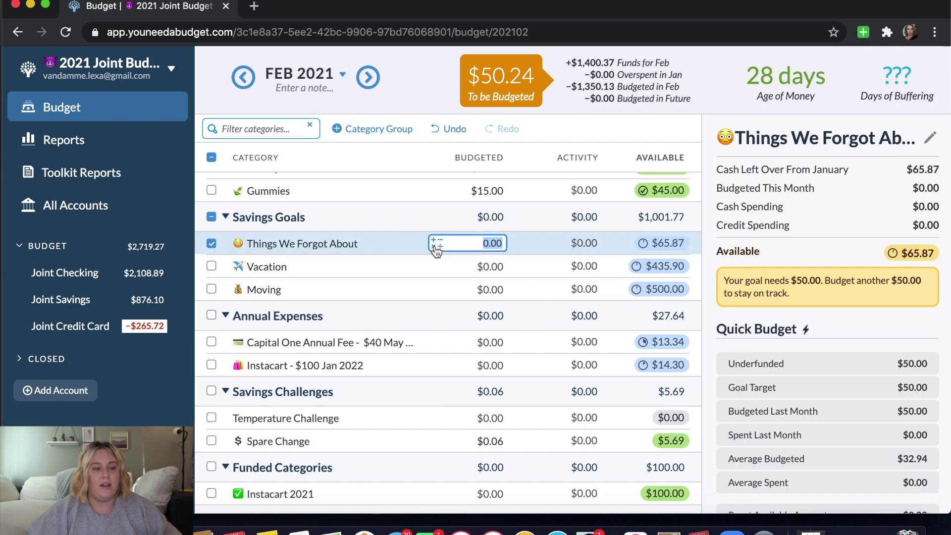
{"action": "left_click", "coordinate": [774, 370]}
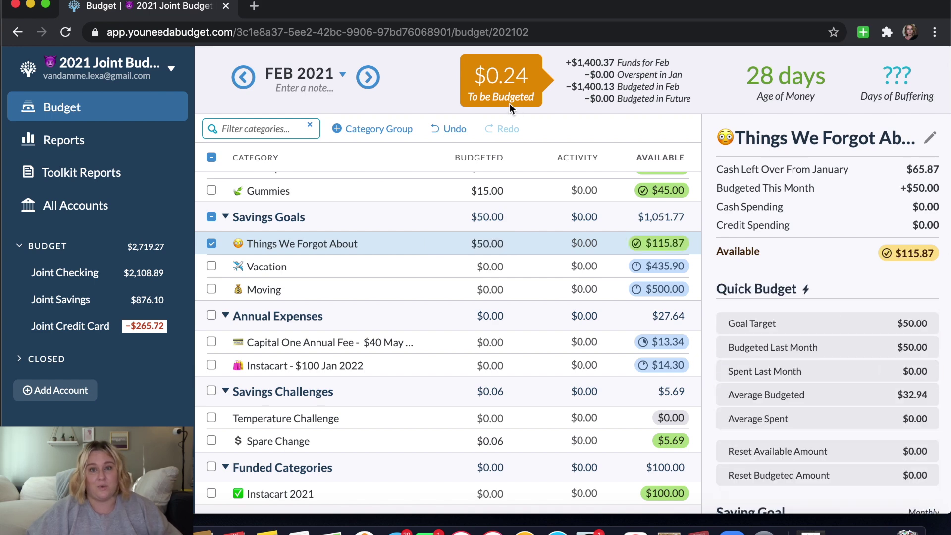
{"action": "scroll", "coordinate": [496, 347], "scroll_direction": "down", "scroll_amount": 3}
{"action": "left_click", "coordinate": [496, 369]}
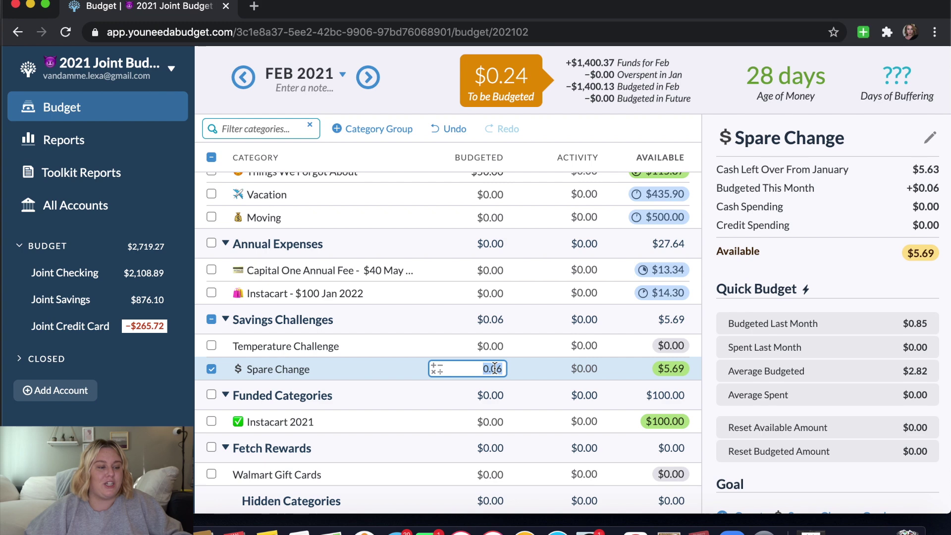
Step: Add +.24 to Spare Change's 0.06 so it holds $0.30, then select the Capital One category
{"action": "left_click", "coordinate": [501, 369]}
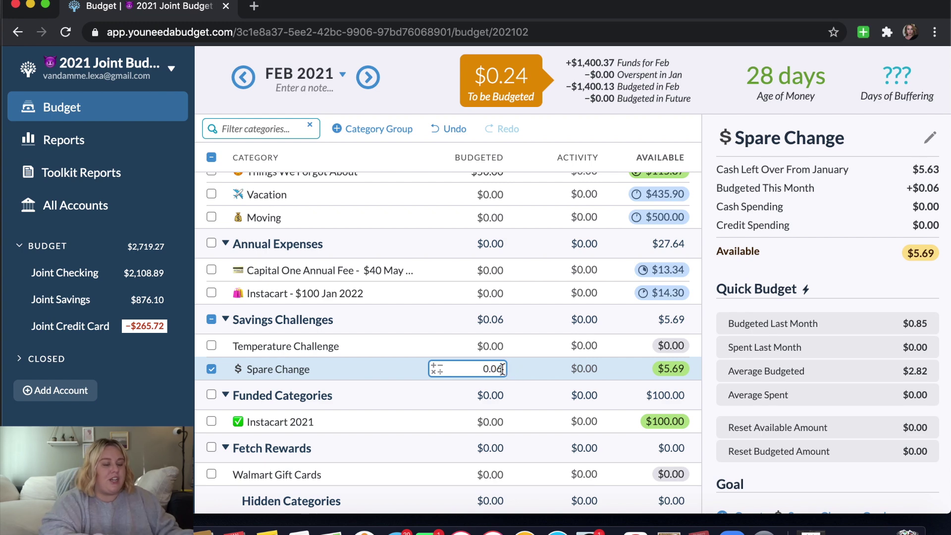
{"action": "type", "text": "+.25"}
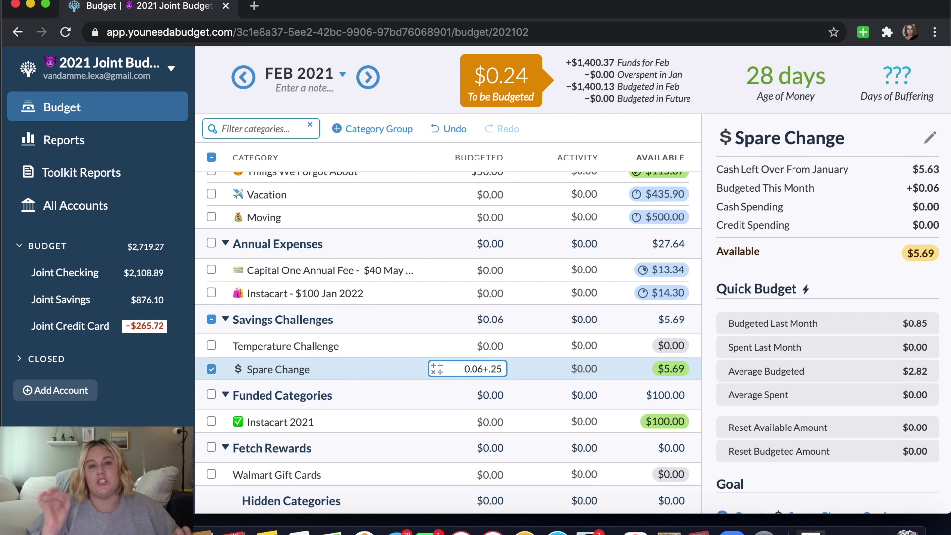
{"action": "key", "text": "BackSpace"}
{"action": "type", "text": "4"}
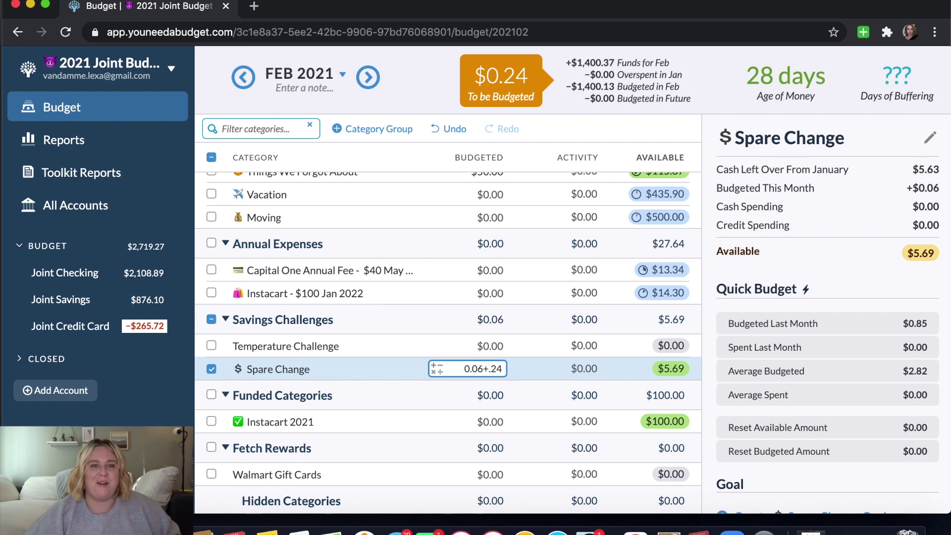
{"action": "key", "text": "Return"}
{"action": "left_click", "coordinate": [346, 278]}
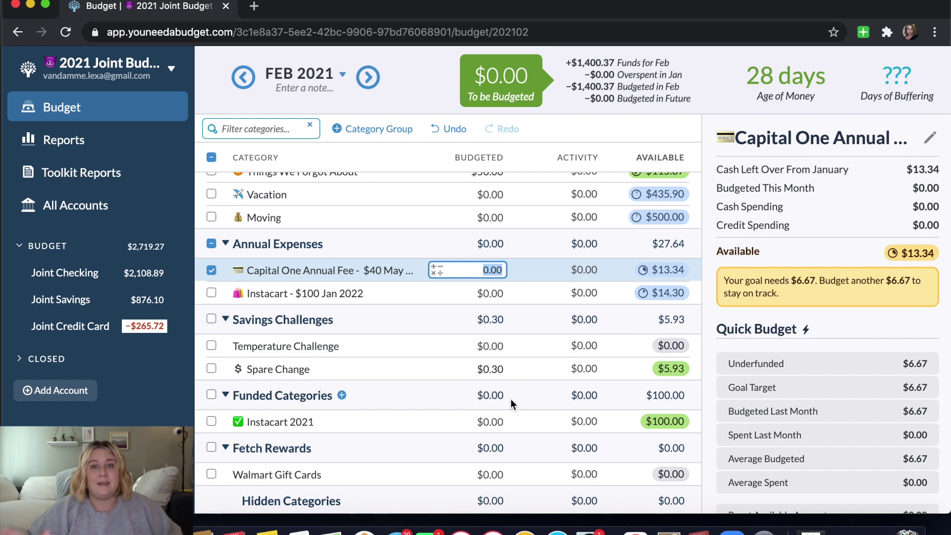
{"action": "scroll", "coordinate": [510, 403], "scroll_direction": "up", "scroll_amount": 15}
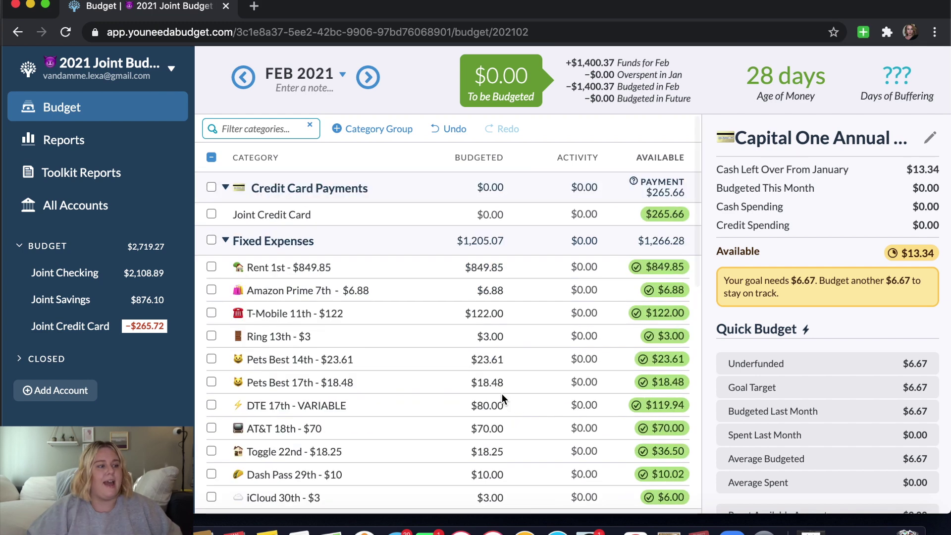
Step: Select all 26 categories and apply Quick Budget Underfunded to the $213.82 still underfunded
{"action": "left_click", "coordinate": [210, 156]}
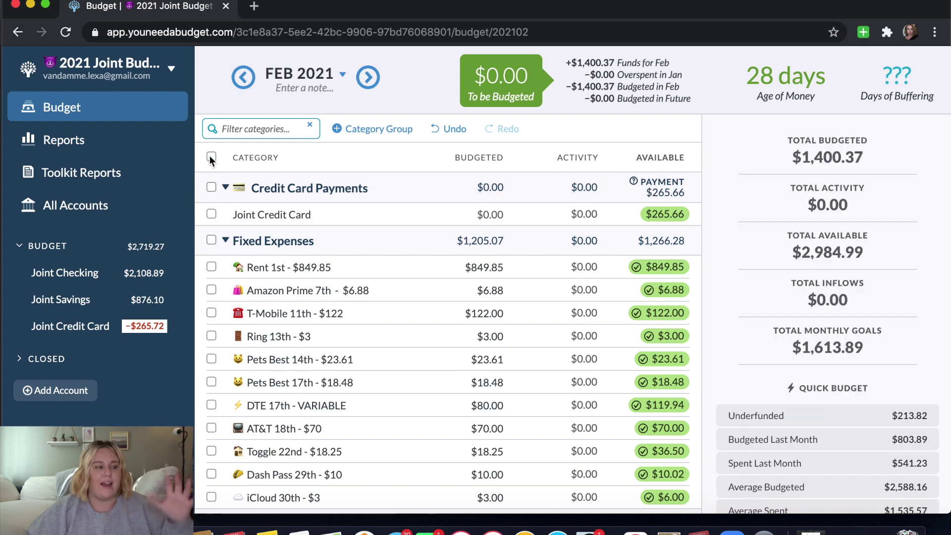
{"action": "left_click", "coordinate": [211, 157]}
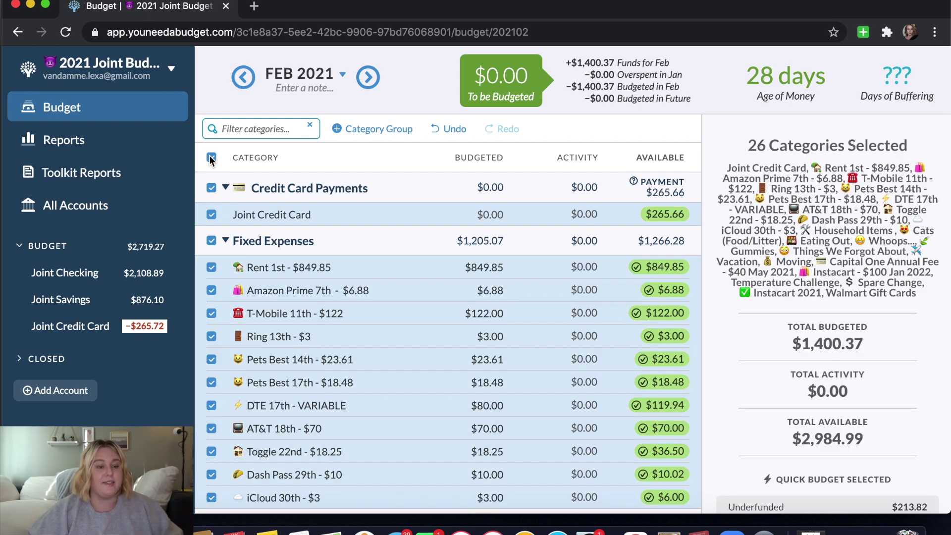
{"action": "scroll", "coordinate": [832, 368], "scroll_direction": "down", "scroll_amount": 3}
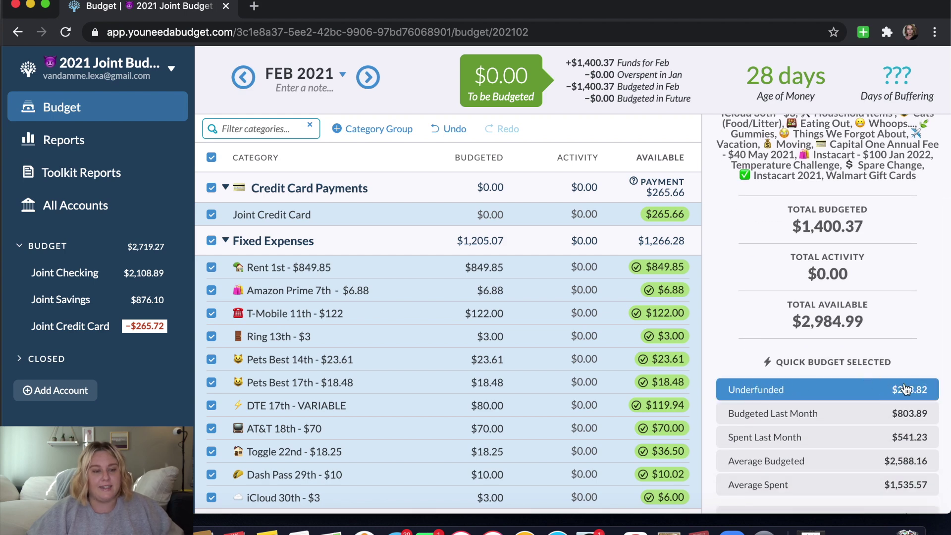
{"action": "left_click", "coordinate": [882, 391]}
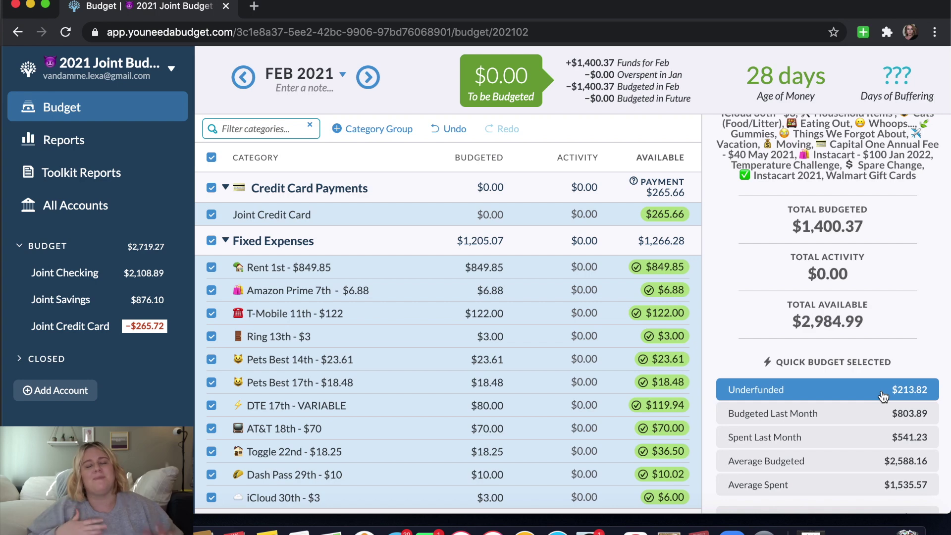
Step: Check Spare Change's budgeted amount further down the category list
{"action": "scroll", "coordinate": [883, 397], "scroll_direction": "down", "scroll_amount": 2}
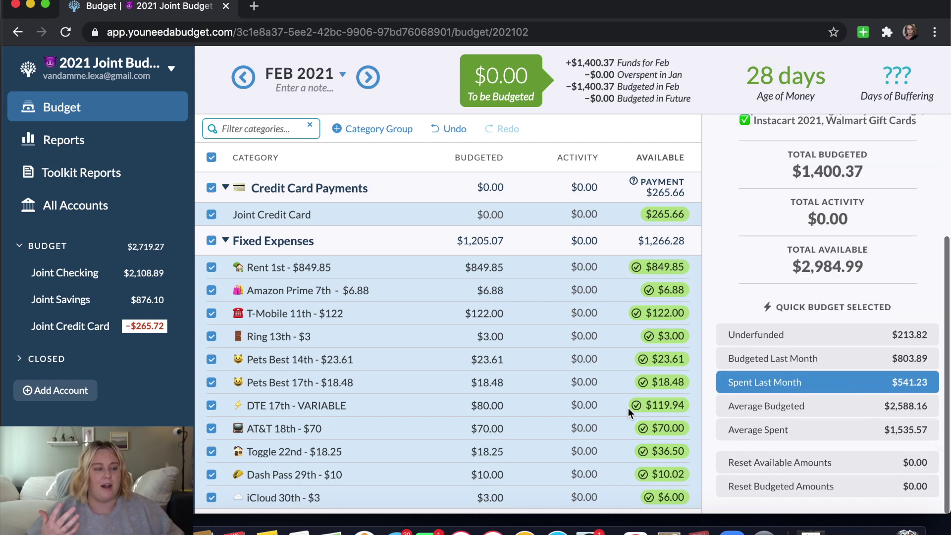
{"action": "scroll", "coordinate": [570, 451], "scroll_direction": "down", "scroll_amount": 10}
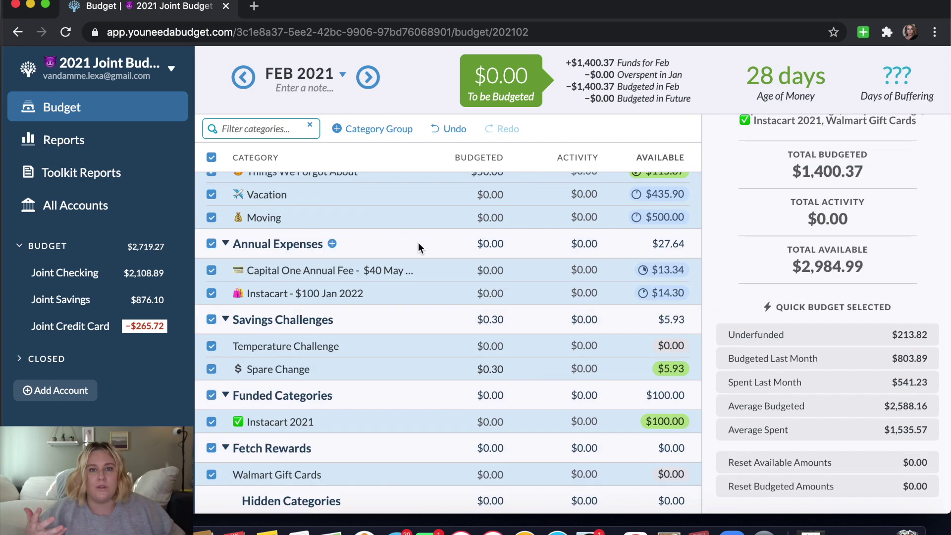
{"action": "left_click", "coordinate": [471, 377]}
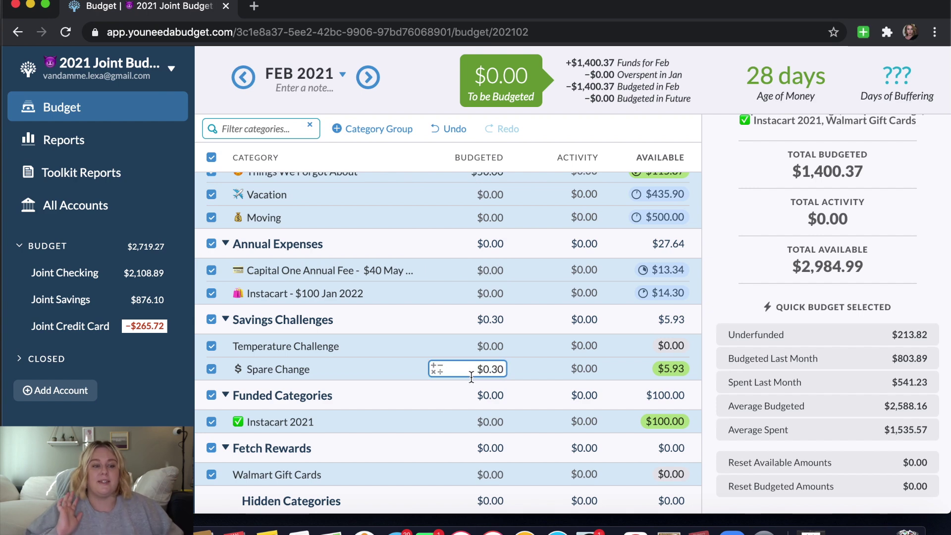
{"action": "scroll", "coordinate": [471, 376], "scroll_direction": "up", "scroll_amount": 15}
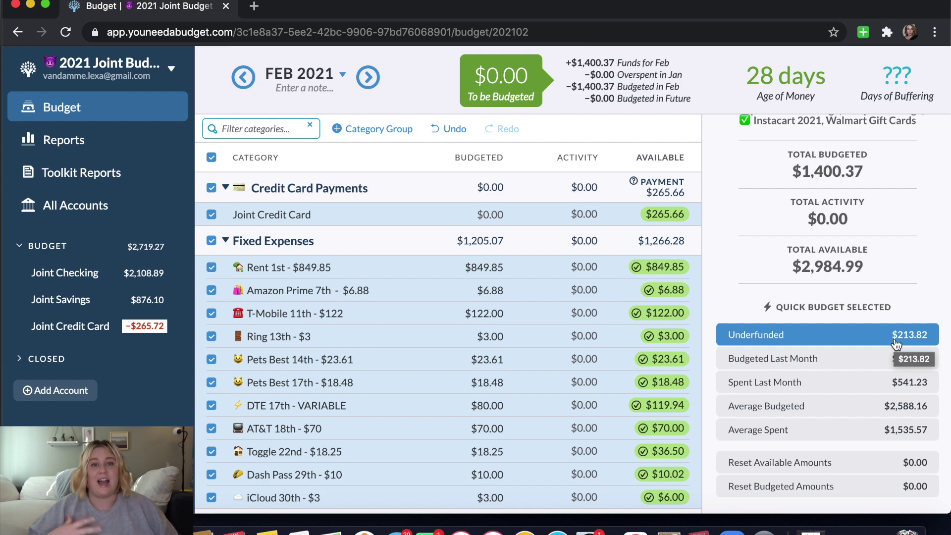
{"action": "scroll", "coordinate": [403, 323], "scroll_direction": "down", "scroll_amount": 10}
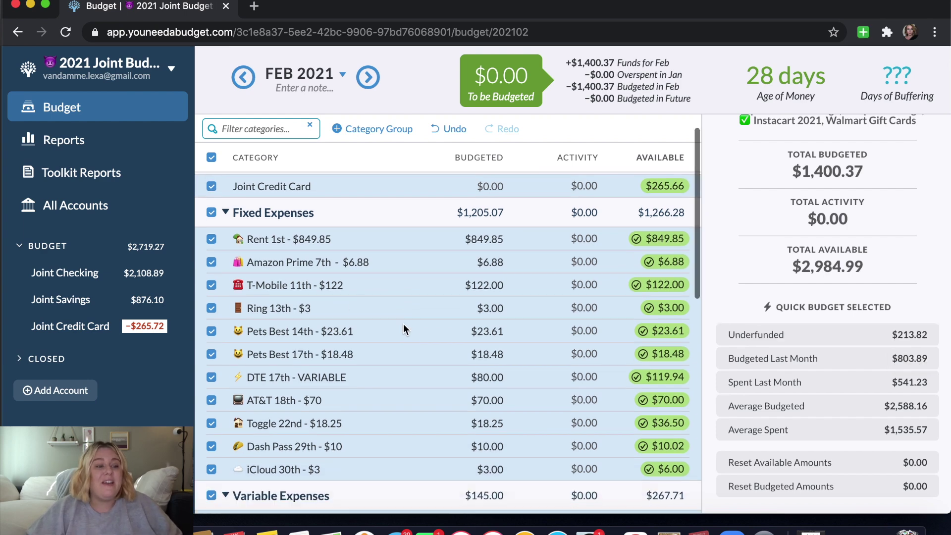
{"action": "scroll", "coordinate": [403, 323], "scroll_direction": "up", "scroll_amount": 5}
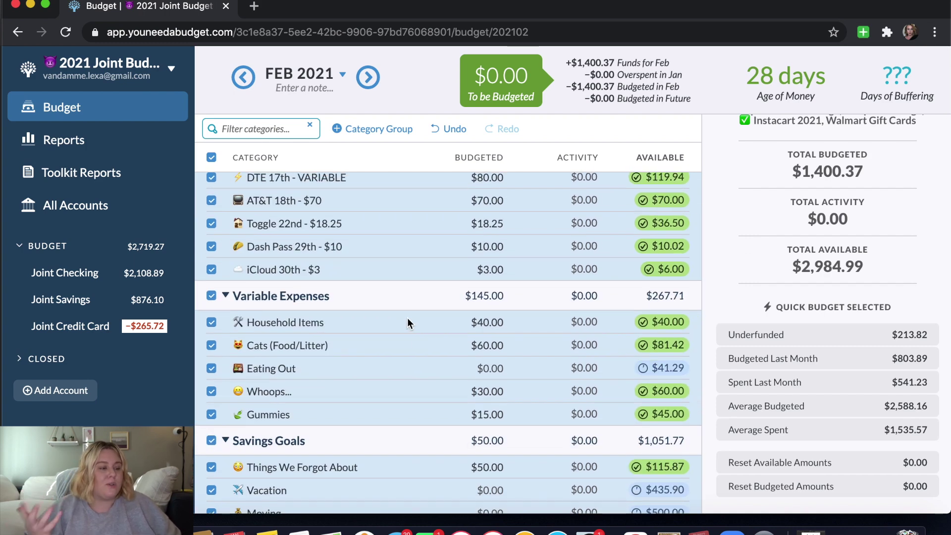
{"action": "left_click", "coordinate": [418, 339]}
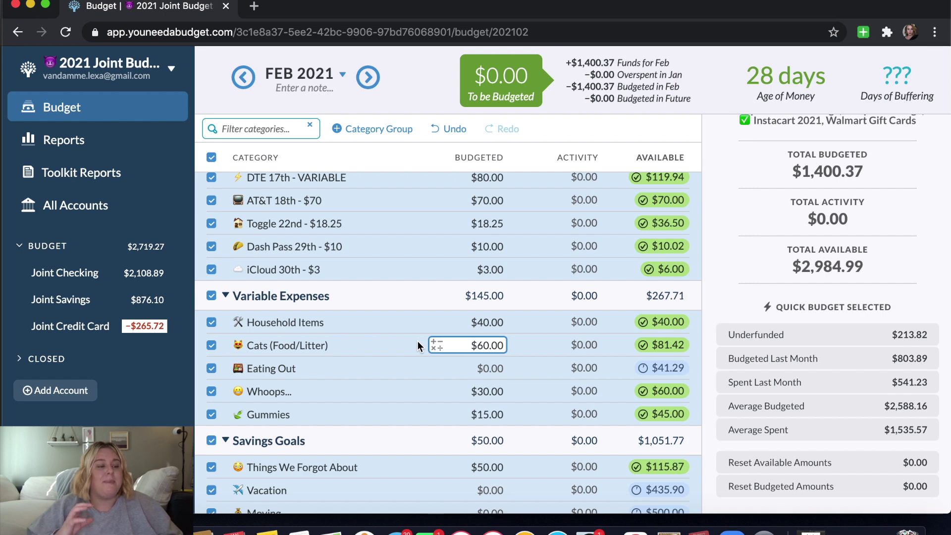
{"action": "key", "text": "Return"}
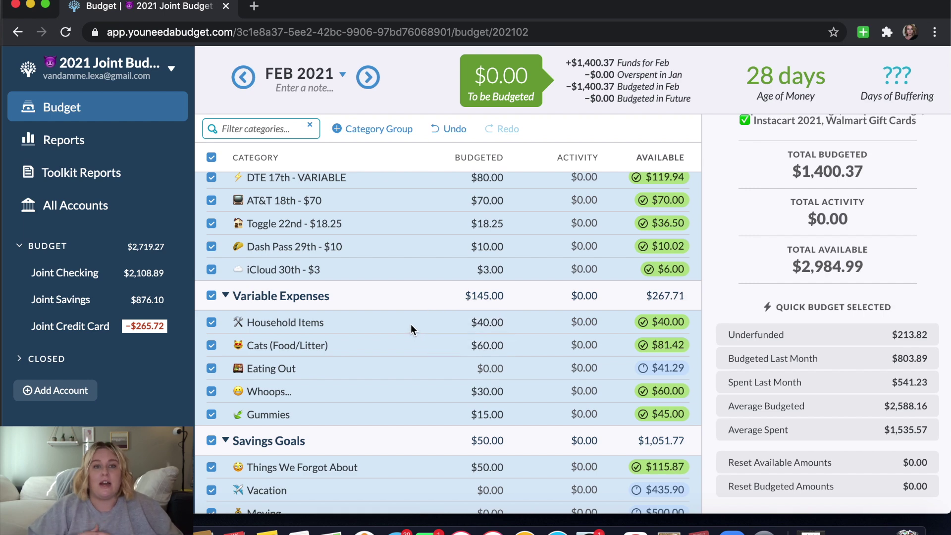